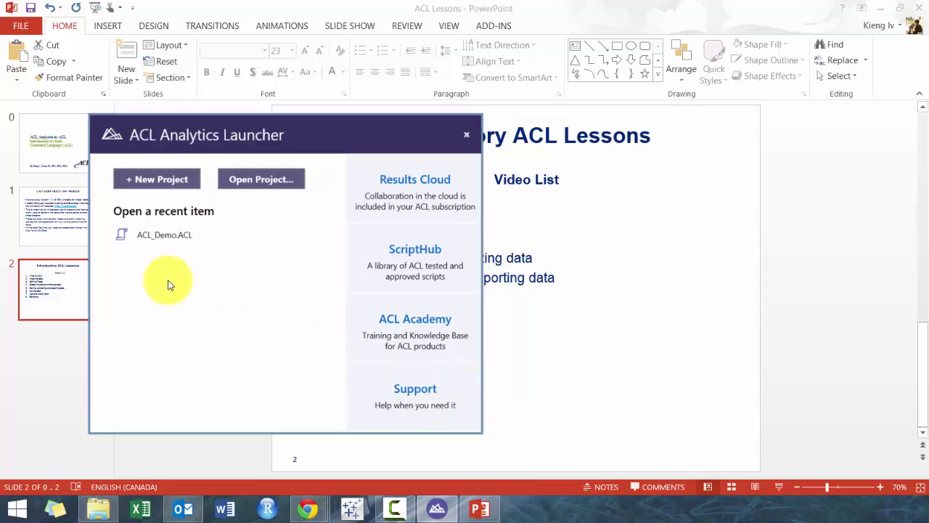
# Open the recent ACL_Demo project and maximize the window to show the Metaphor_Trans_All table
pyautogui.click(186, 243)
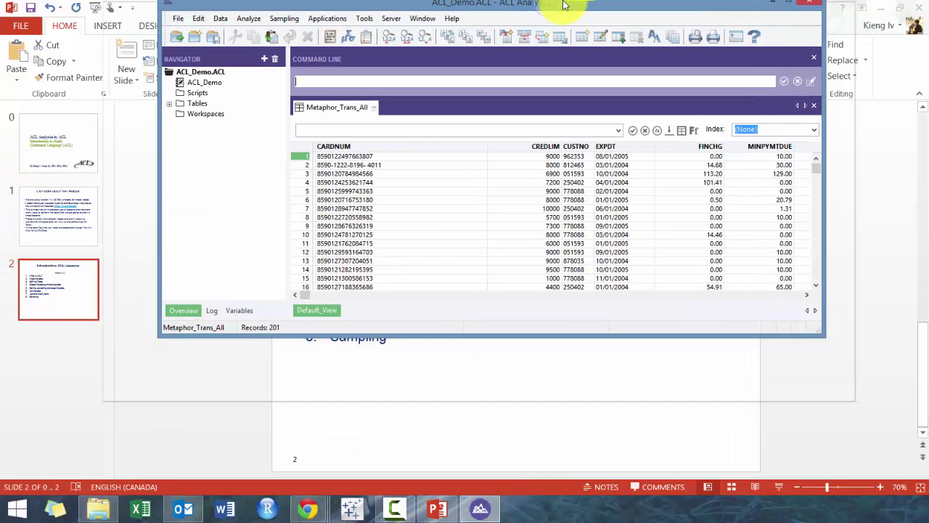
pyautogui.doubleClick(560, 4)
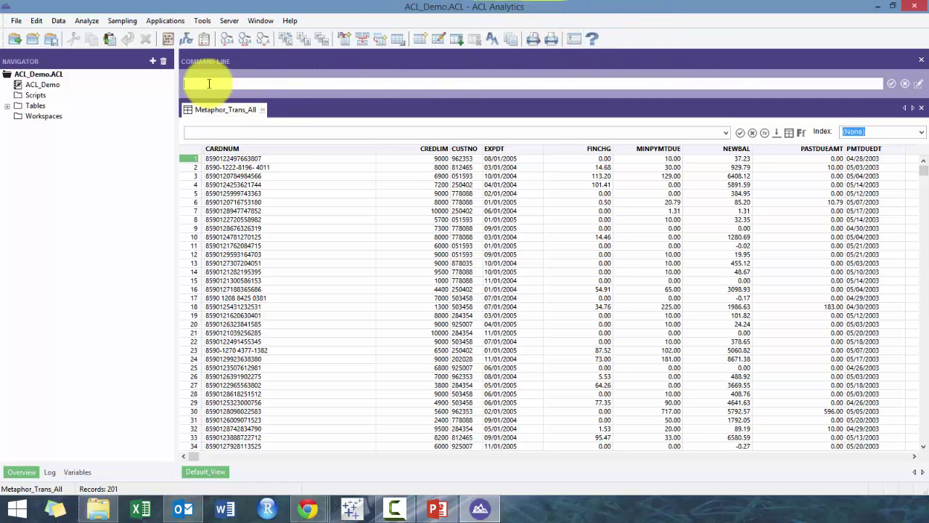
pyautogui.click(260, 20)
pyautogui.click(271, 37)
pyautogui.click(270, 21)
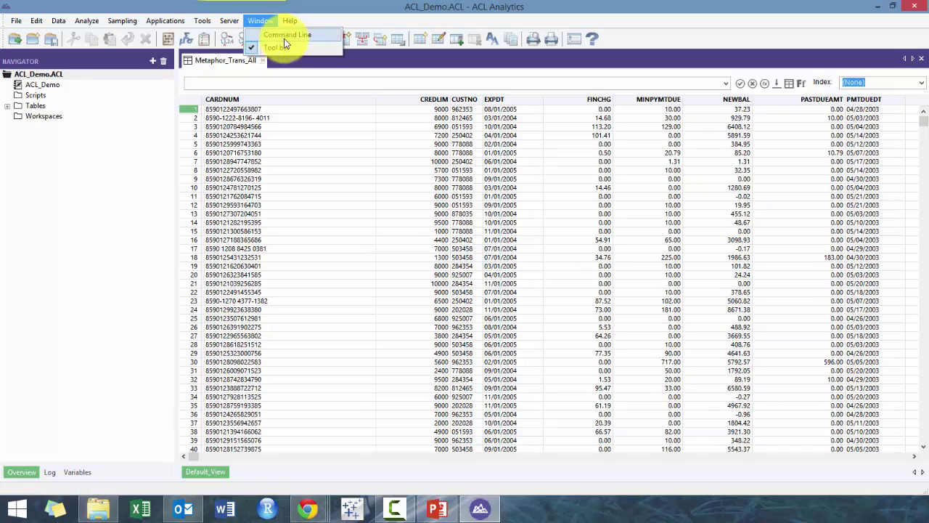
pyautogui.click(280, 45)
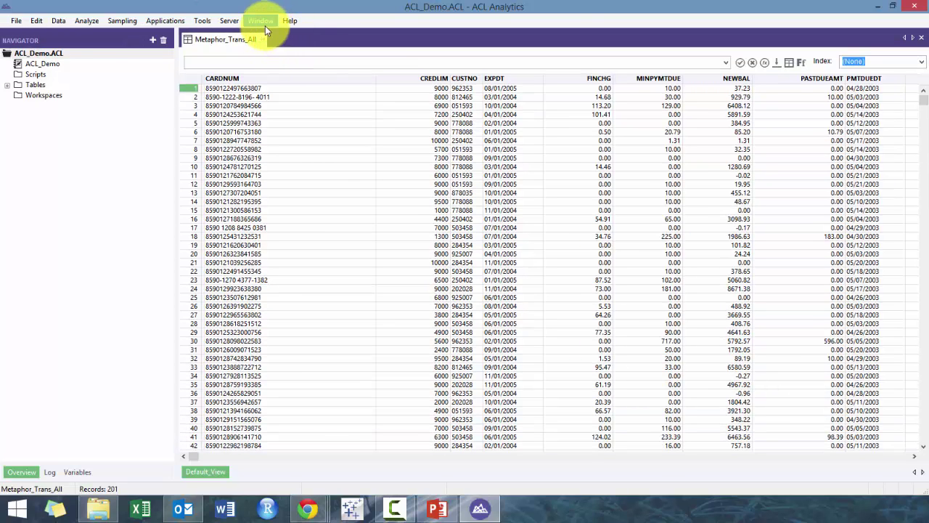
pyautogui.click(265, 25)
pyautogui.click(269, 35)
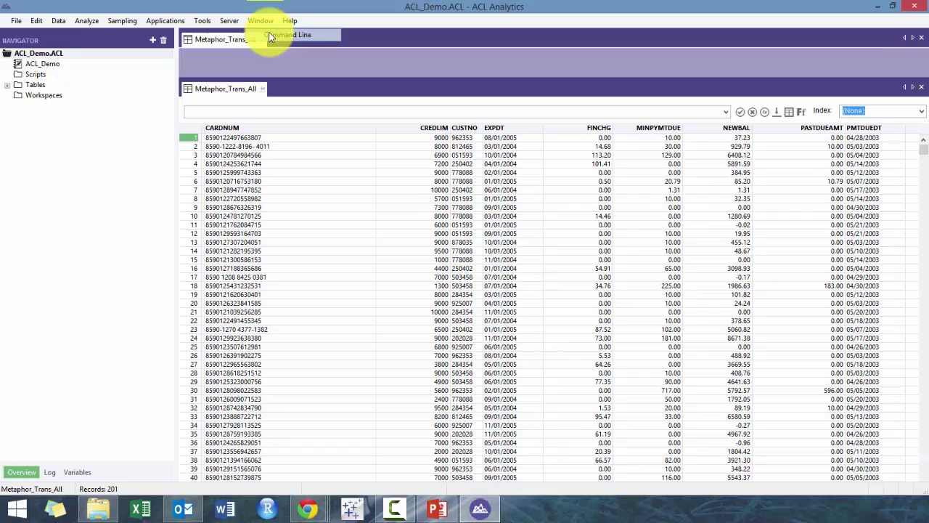
pyautogui.click(260, 21)
pyautogui.click(269, 48)
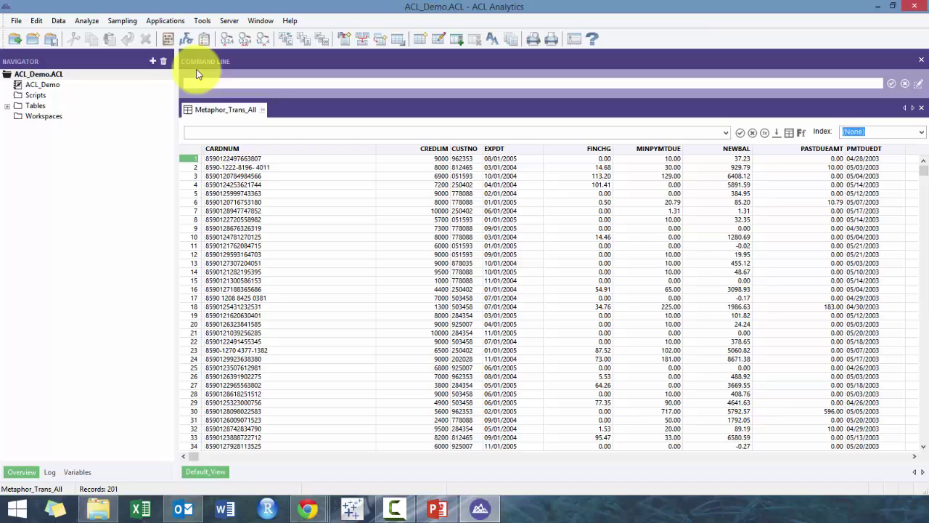
# Look over the File menu and its New submenu, then dismiss it
pyautogui.click(20, 22)
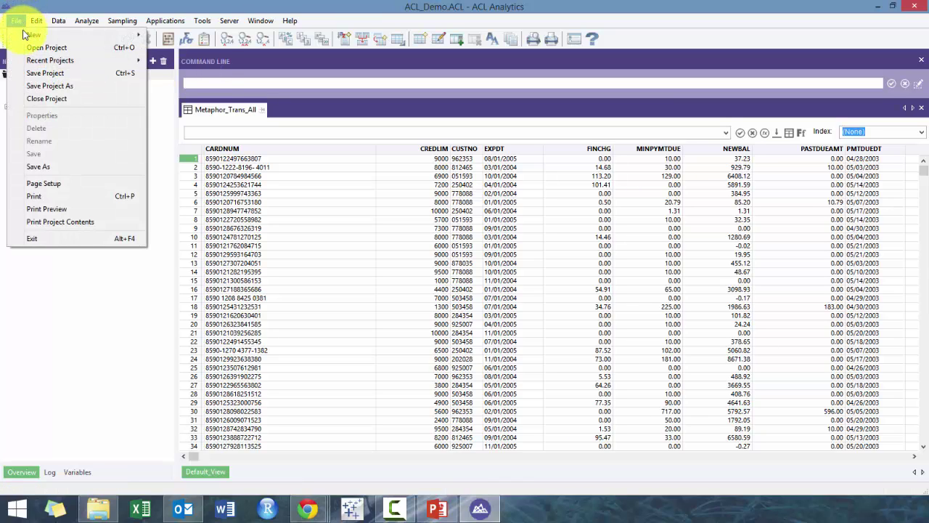
pyautogui.moveTo(229, 20)
pyautogui.moveTo(16, 20)
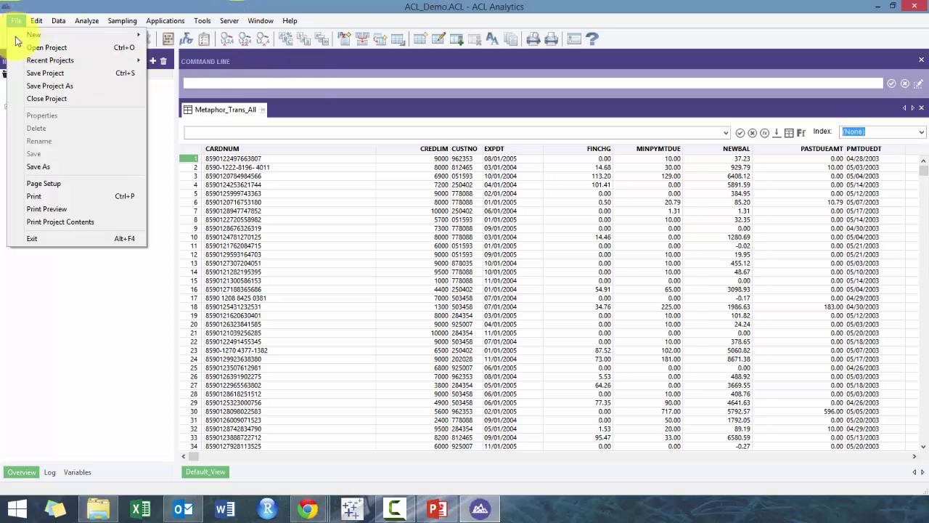
pyautogui.moveTo(46, 35)
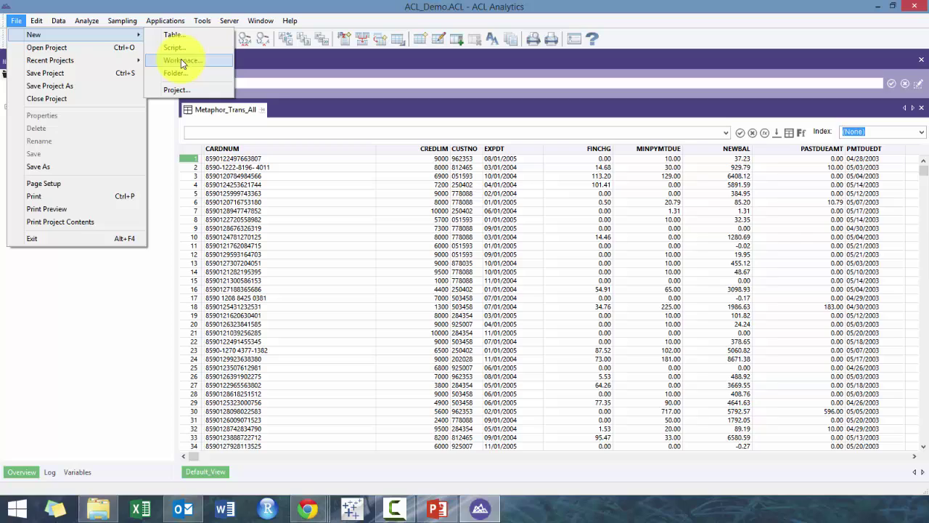
pyautogui.click(161, 190)
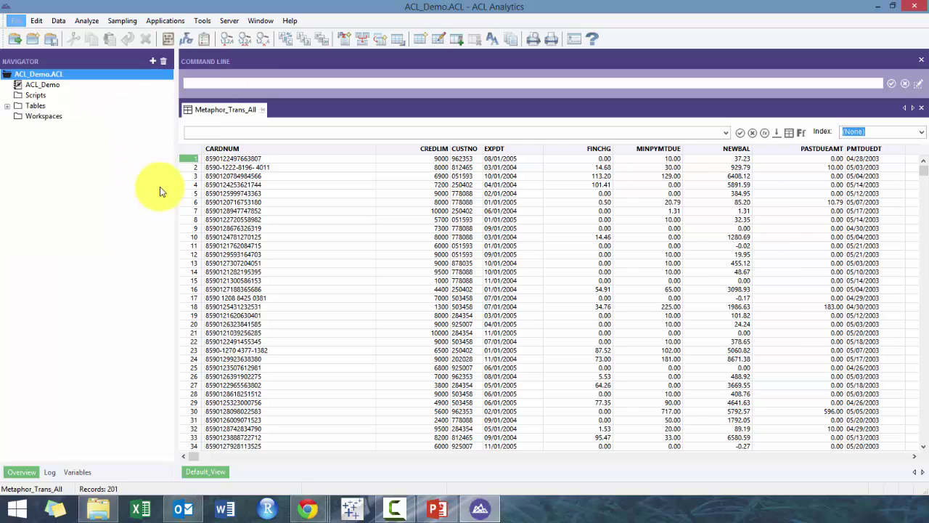
# Select the Scripts, Tables and Workspaces folders, review the File commands again, then view the Edit menu
pyautogui.click(35, 96)
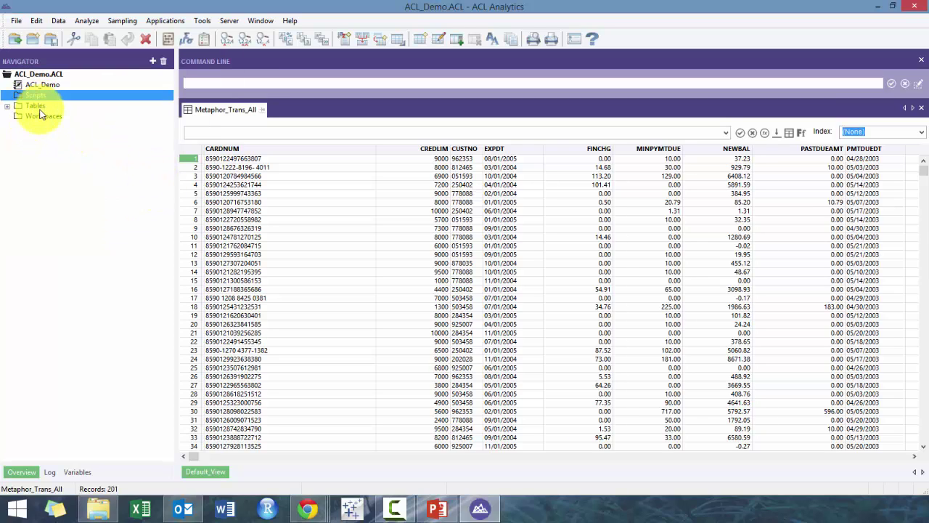
pyautogui.click(36, 106)
pyautogui.click(44, 116)
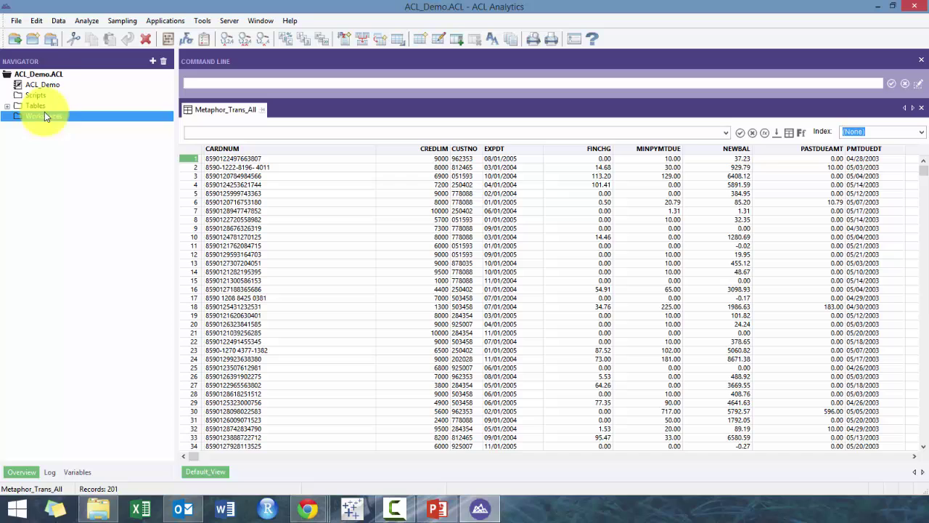
pyautogui.click(19, 21)
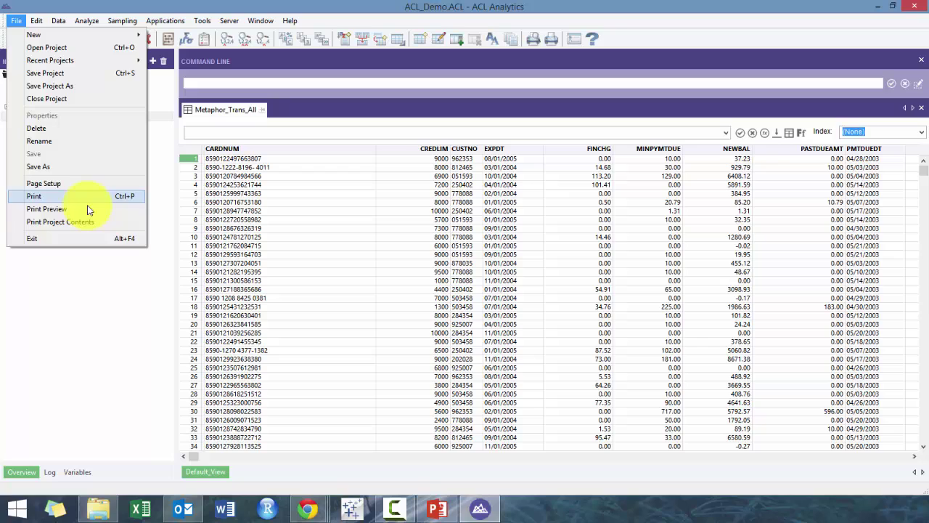
pyautogui.click(159, 218)
pyautogui.click(39, 21)
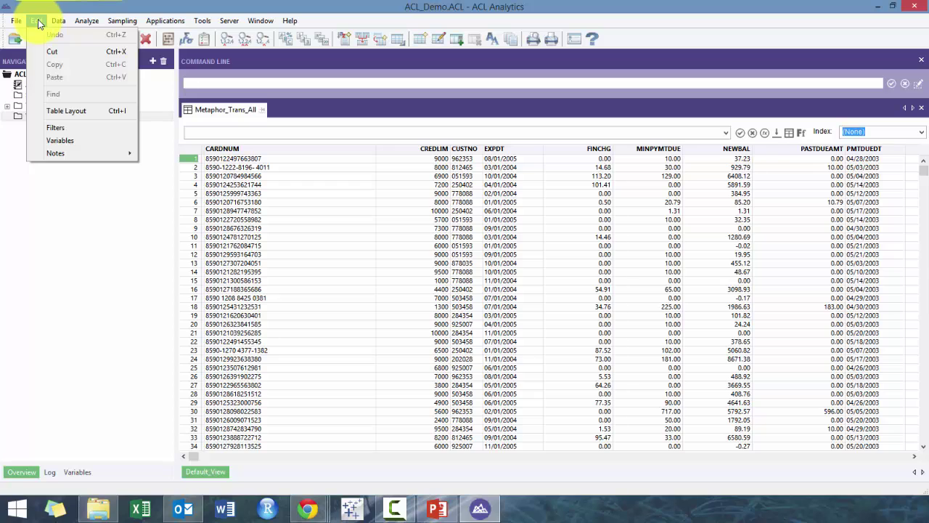
# Open the Metaphor_Trans_All Table Layout, widen the Name and Start columns, and sort by Category
pyautogui.click(70, 112)
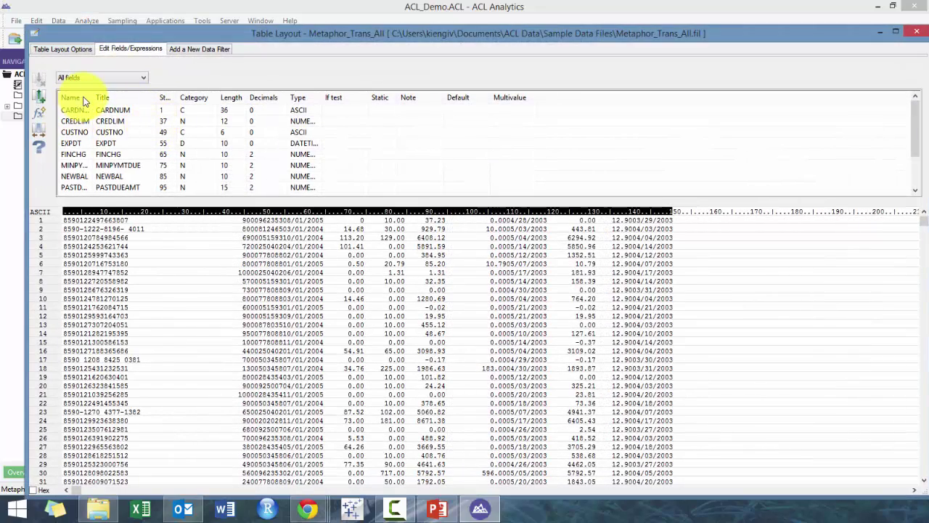
pyautogui.moveTo(91, 97); pyautogui.dragTo(128, 100)
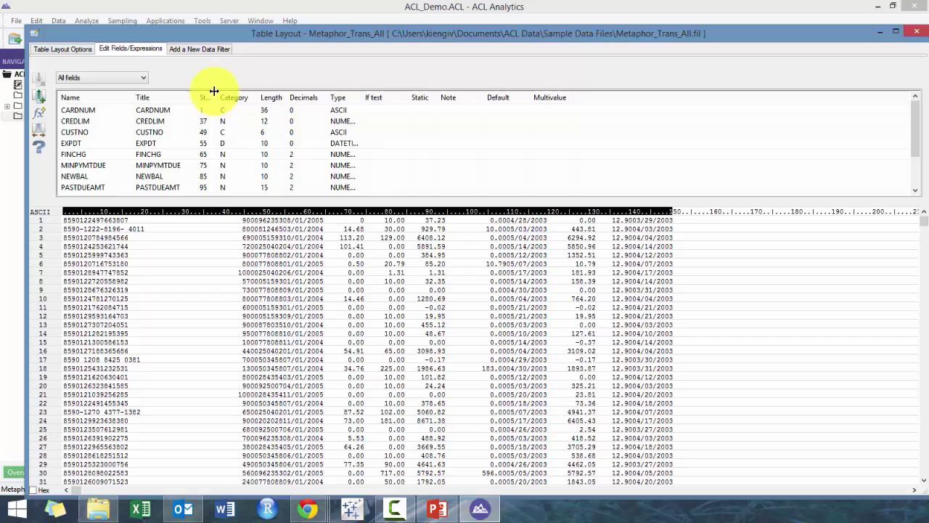
pyautogui.moveTo(214, 94); pyautogui.dragTo(250, 98)
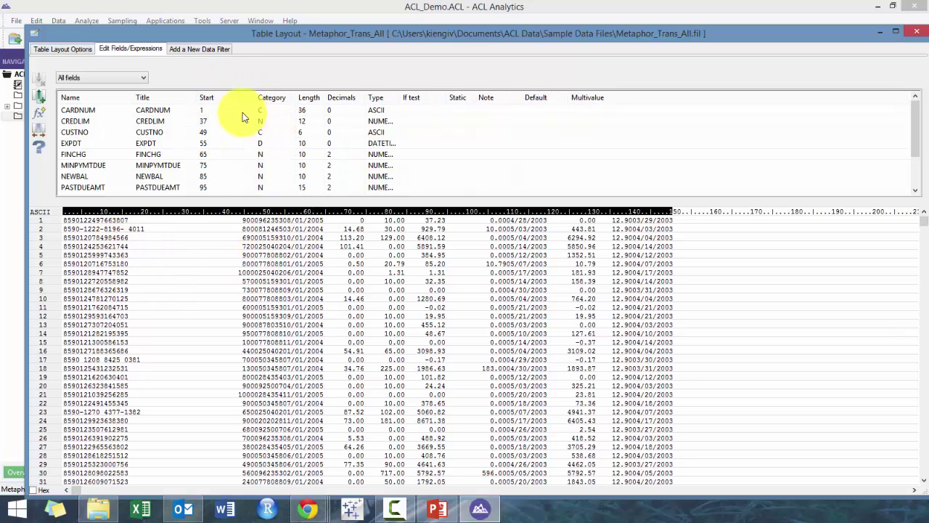
pyautogui.click(278, 99)
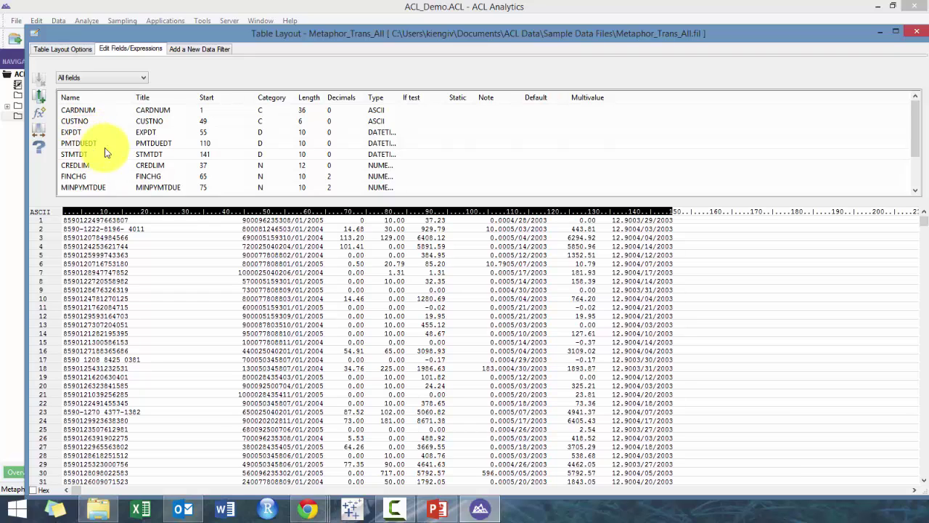
pyautogui.click(272, 165)
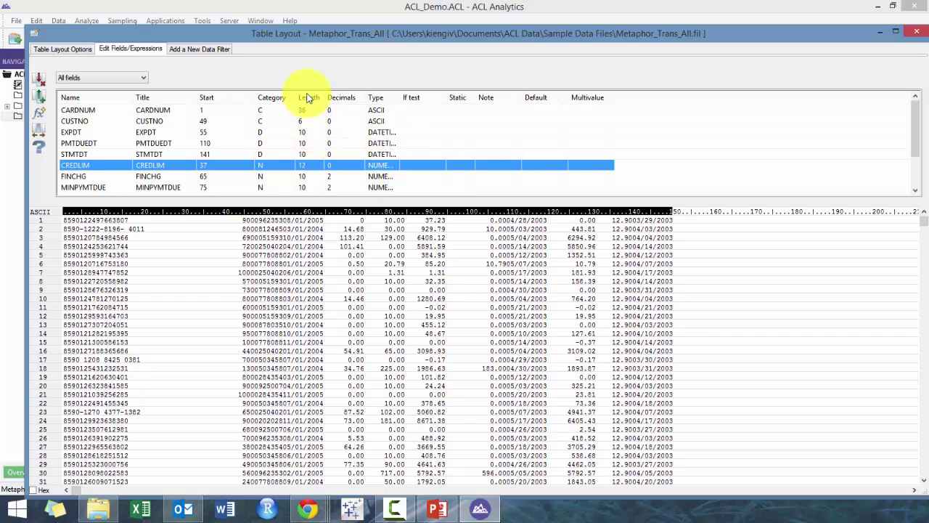
# Widen the Length and Type columns, sort by Decimals in reverse, and inspect MINPYMTDUE and FINCHG
pyautogui.moveTo(319, 98); pyautogui.dragTo(423, 97)
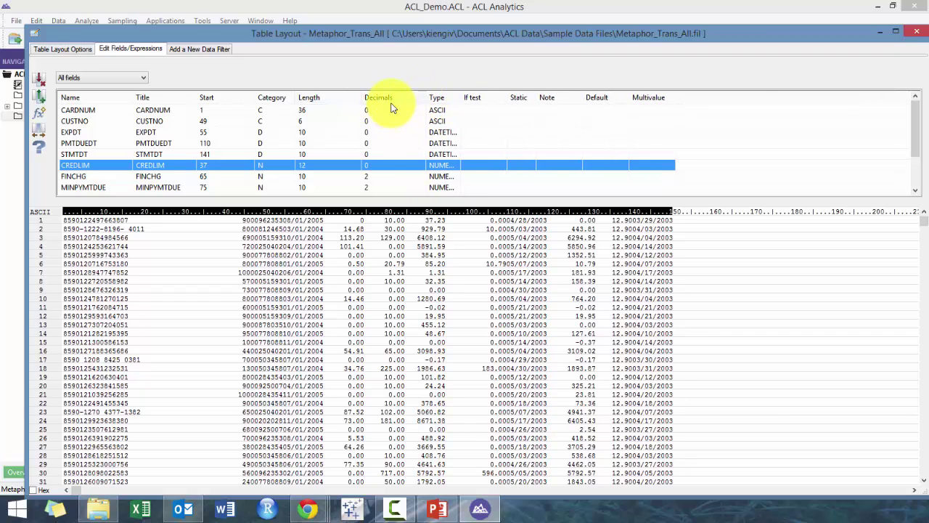
pyautogui.click(394, 95)
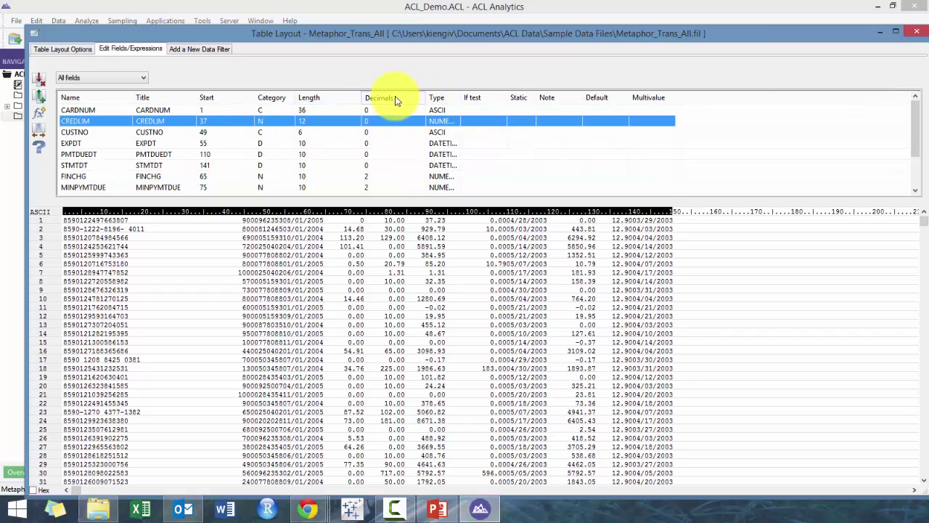
pyautogui.click(395, 96)
pyautogui.moveTo(458, 98); pyautogui.dragTo(548, 96)
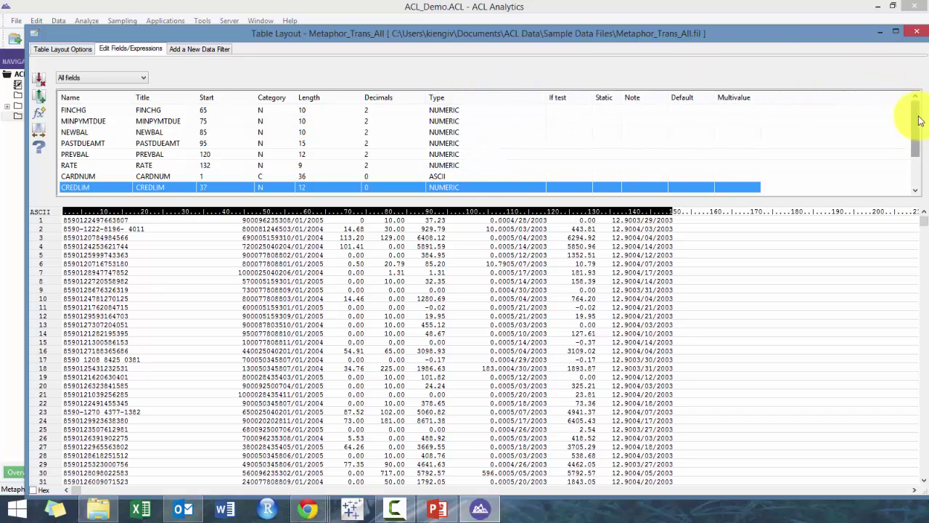
pyautogui.moveTo(915, 116)
pyautogui.mouseDown()
pyautogui.moveTo(906, 149)
pyautogui.moveTo(907, 102)
pyautogui.mouseUp()
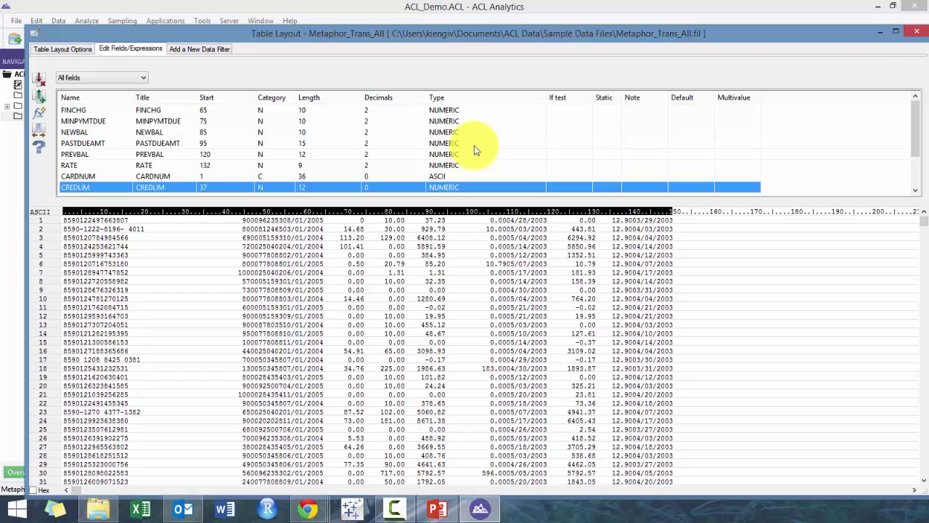
pyautogui.click(586, 120)
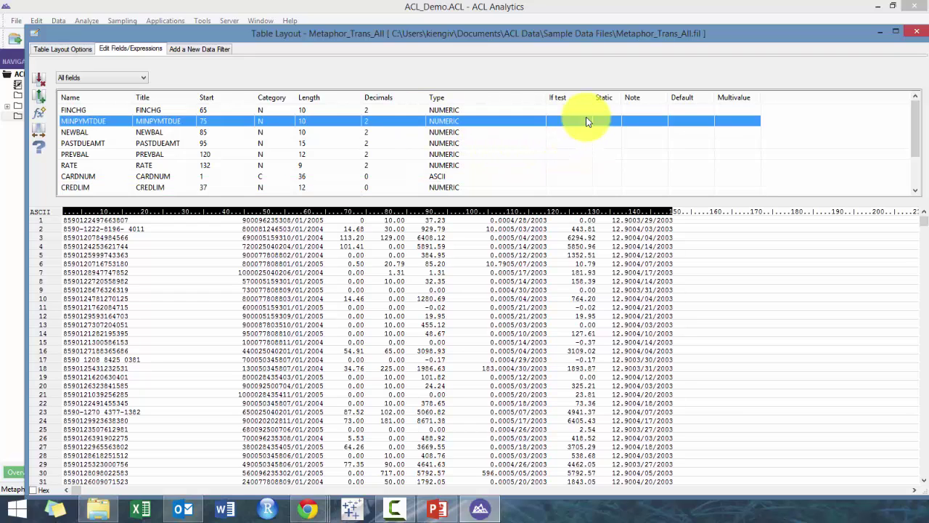
pyautogui.click(572, 111)
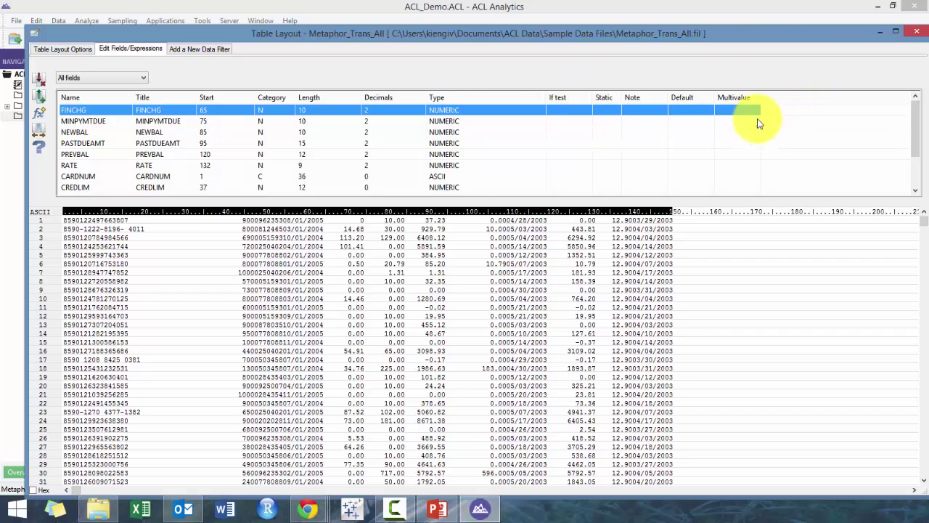
pyautogui.moveTo(914, 144); pyautogui.dragTo(919, 99)
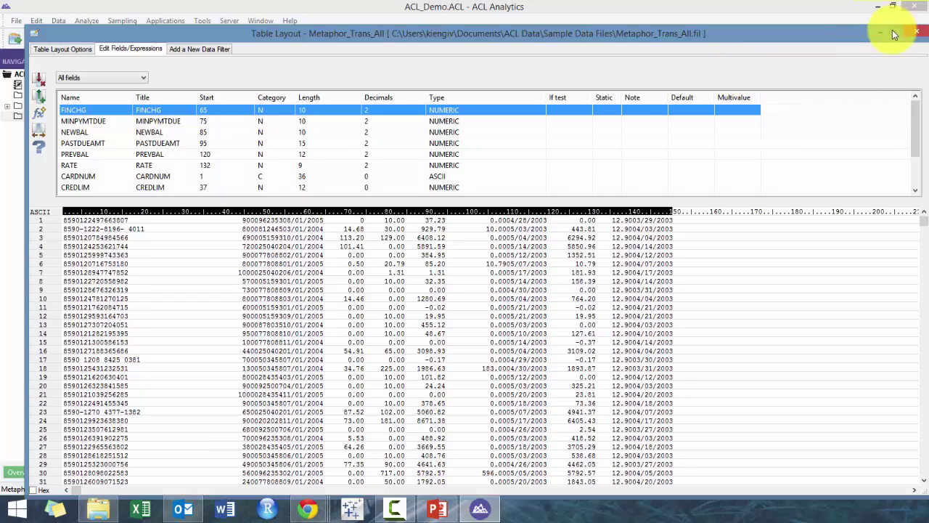
pyautogui.moveTo(919, 38)
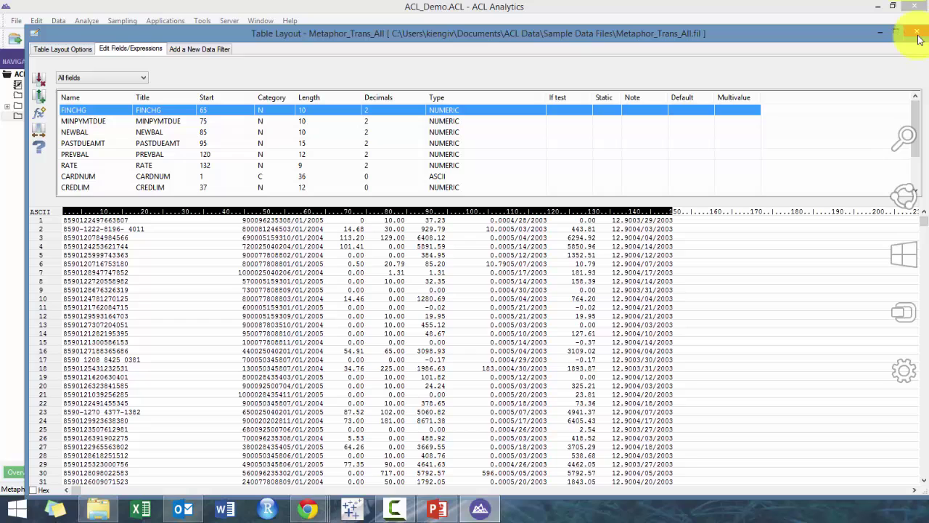
pyautogui.click(918, 38)
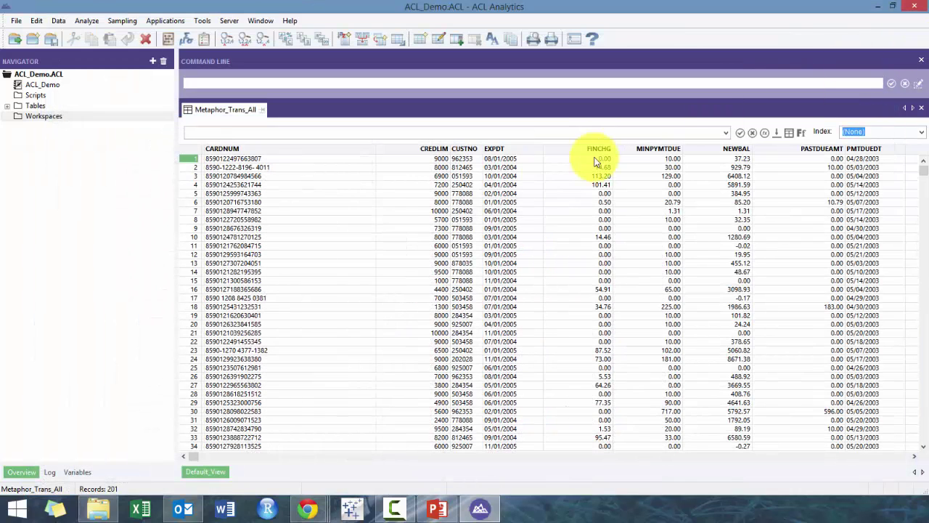
pyautogui.click(58, 22)
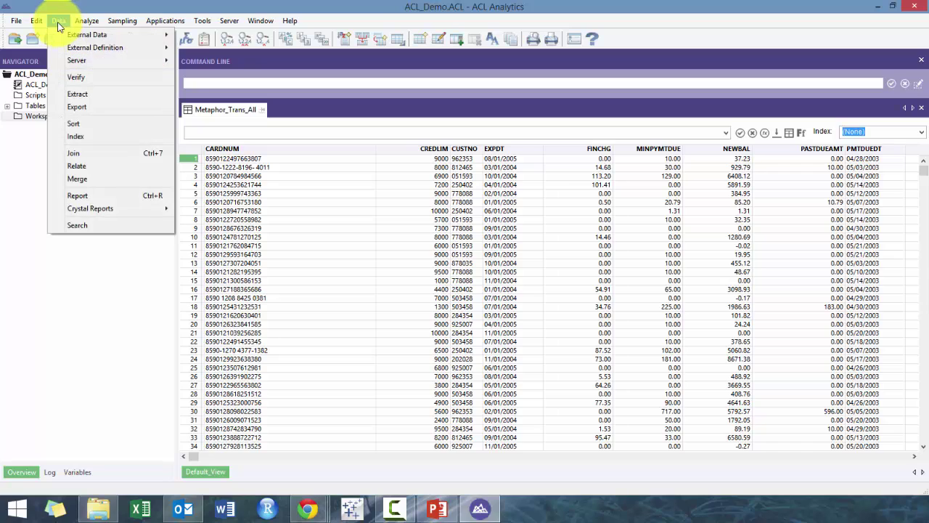
pyautogui.moveTo(58, 36)
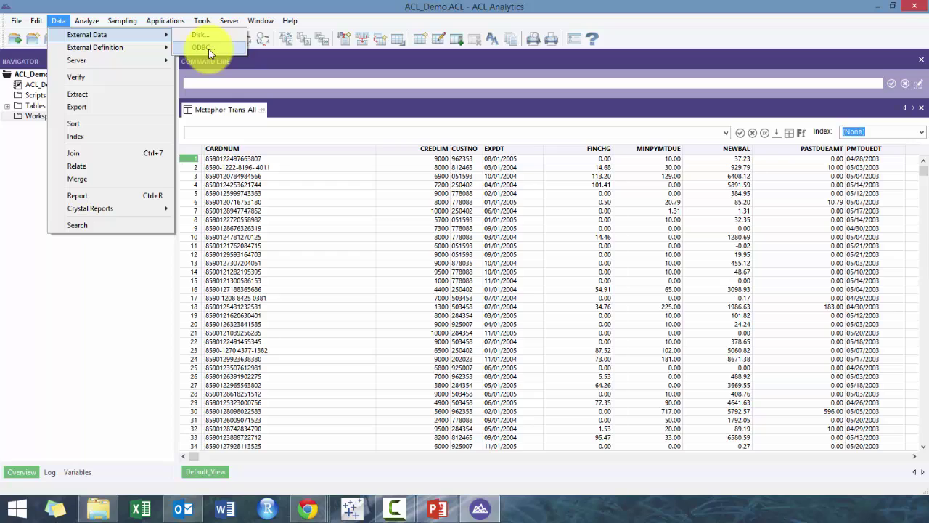
pyautogui.moveTo(161, 53)
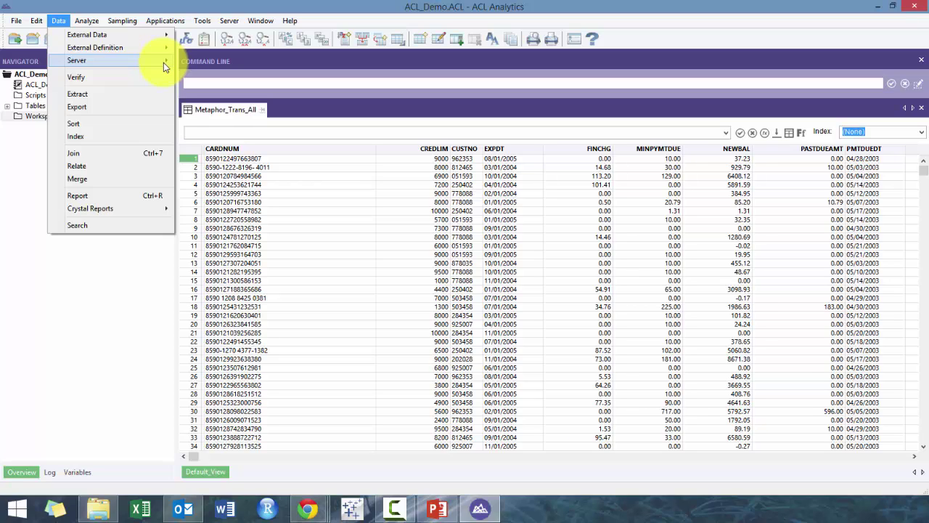
pyautogui.click(117, 80)
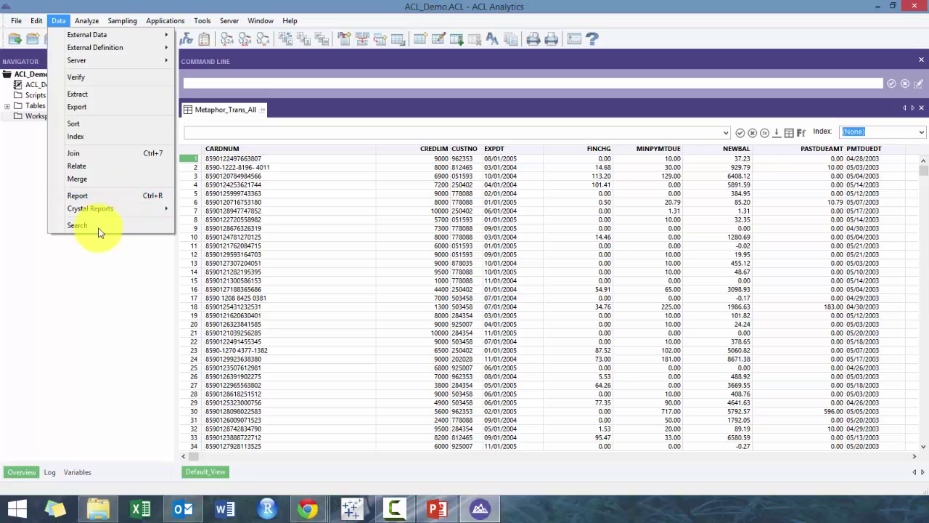
pyautogui.moveTo(132, 212)
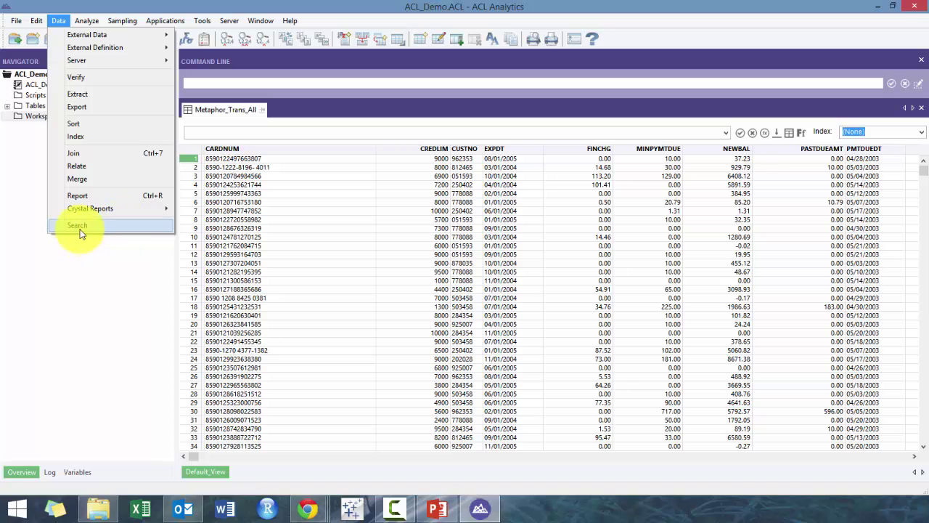
pyautogui.moveTo(90, 22)
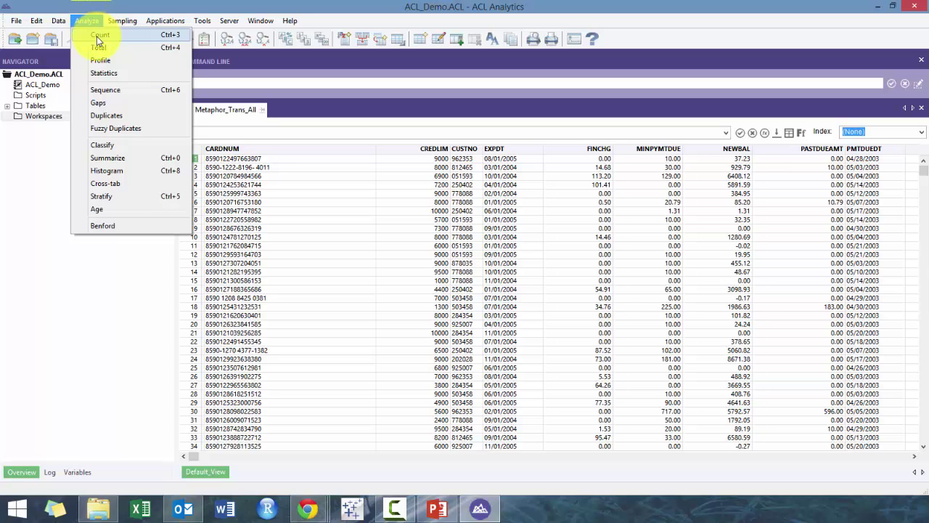
# Quick-filter the table to EXPDT 08/01/2005 and count the matching records
pyautogui.press('Escape')
pyautogui.click(290, 163)
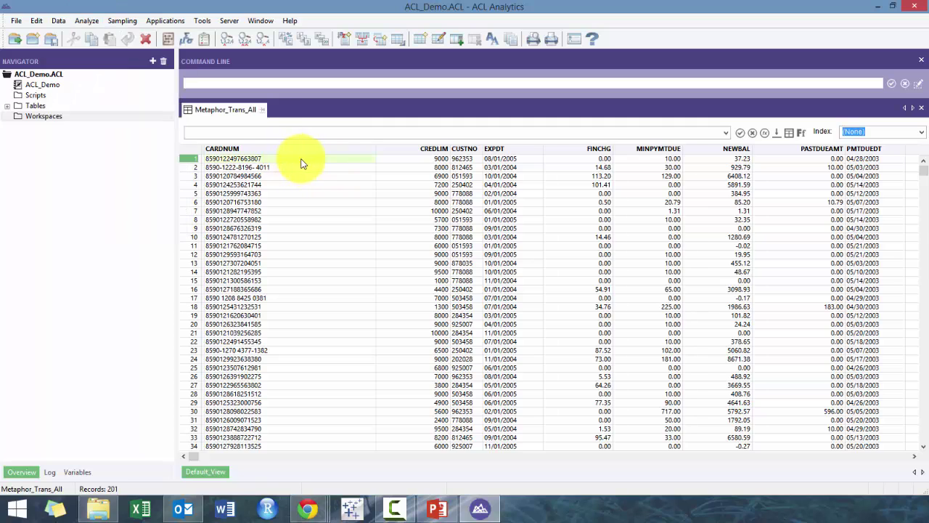
pyautogui.click(506, 162)
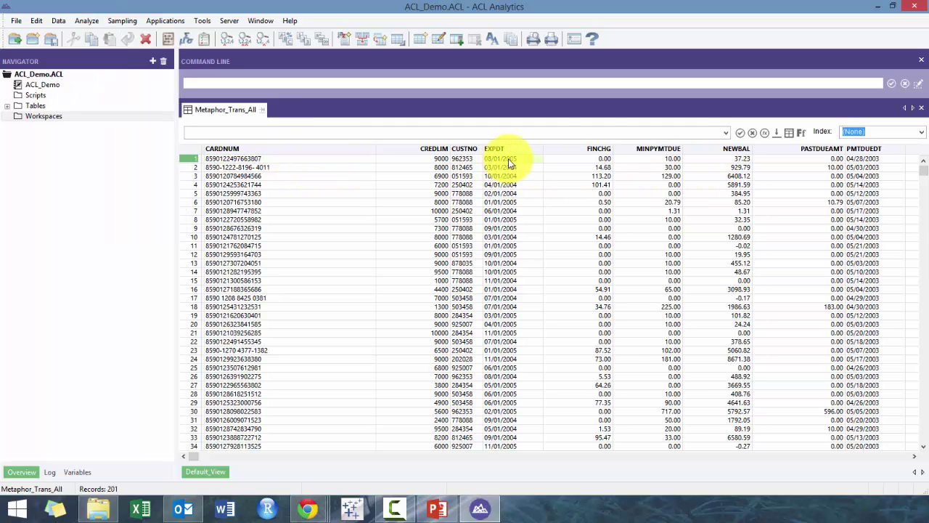
pyautogui.rightClick(514, 160)
pyautogui.moveTo(543, 238)
pyautogui.click(440, 239)
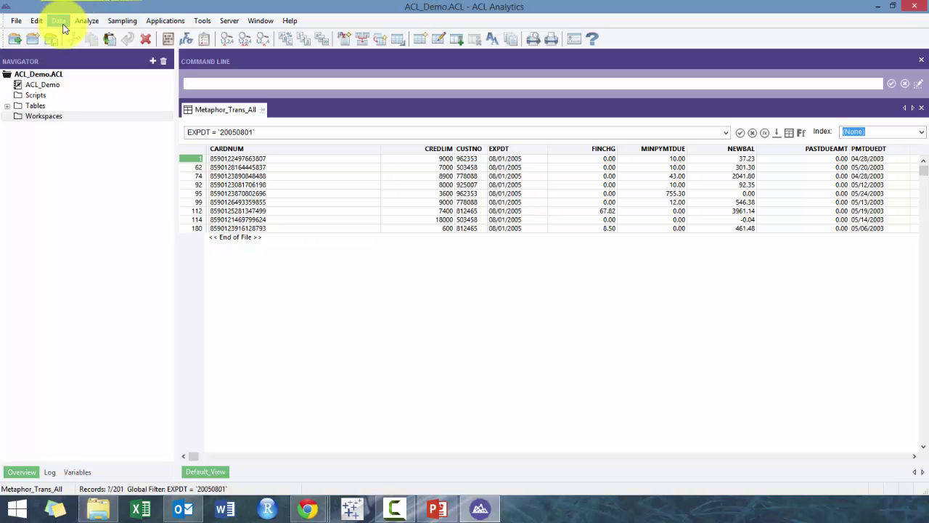
pyautogui.click(86, 21)
pyautogui.click(96, 35)
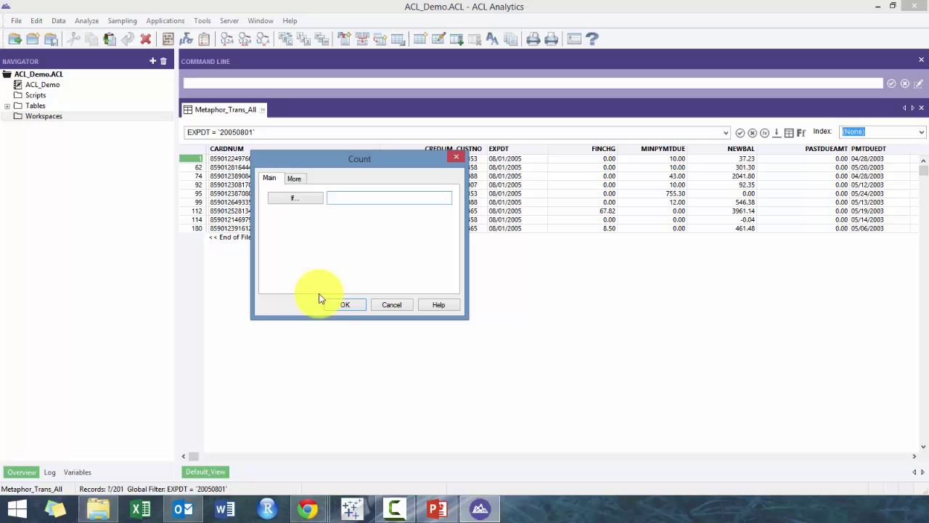
pyautogui.click(345, 306)
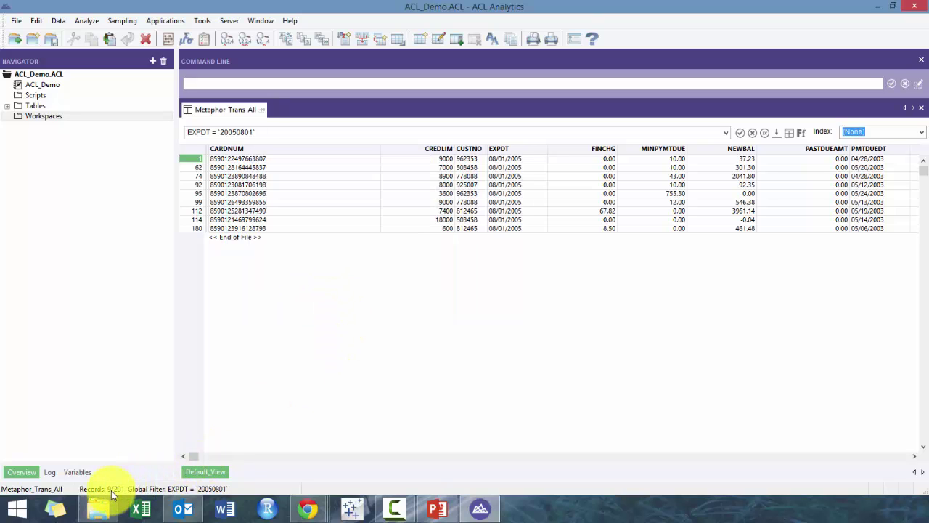
# Clear the filter to restore all 201 records and view variables, where COUNT1 is 9
pyautogui.tripleClick(234, 131)
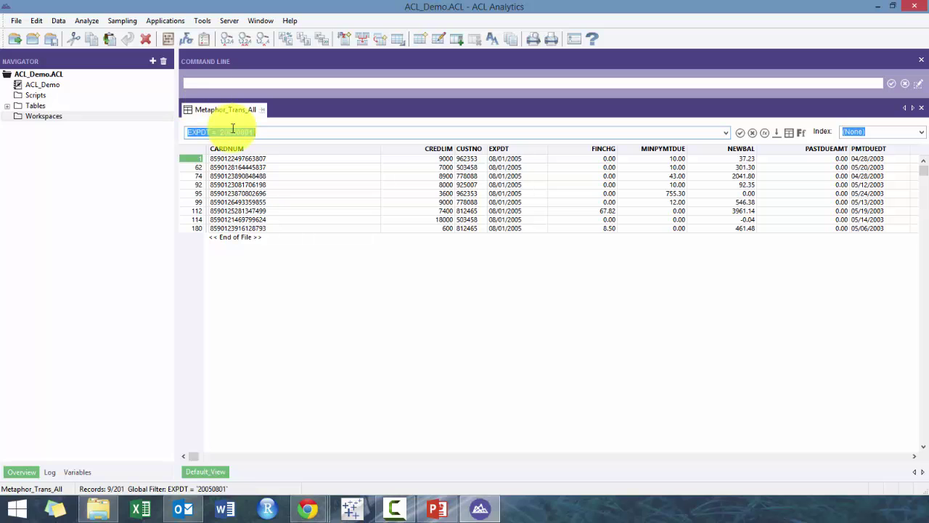
pyautogui.press('BackSpace')
pyautogui.write('=(')
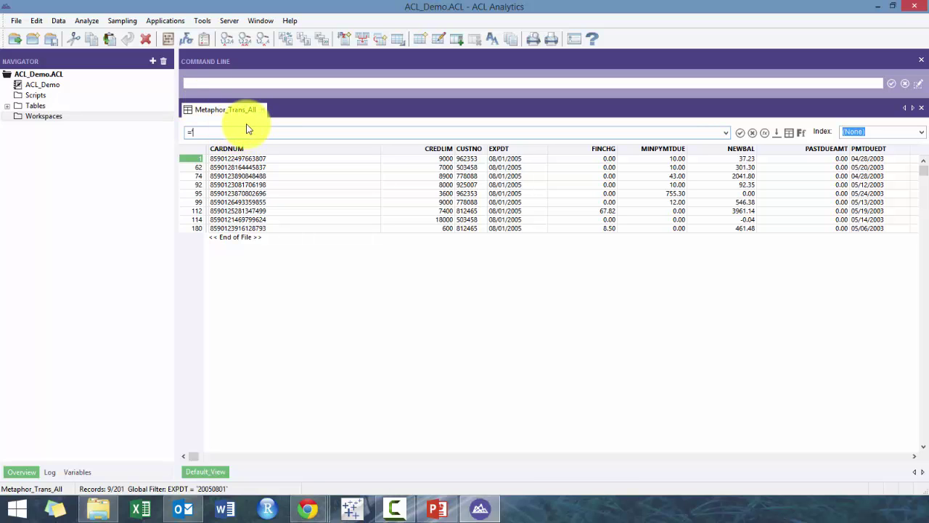
pyautogui.press('BackSpace')
pyautogui.press('BackSpace')
pyautogui.press('Return')
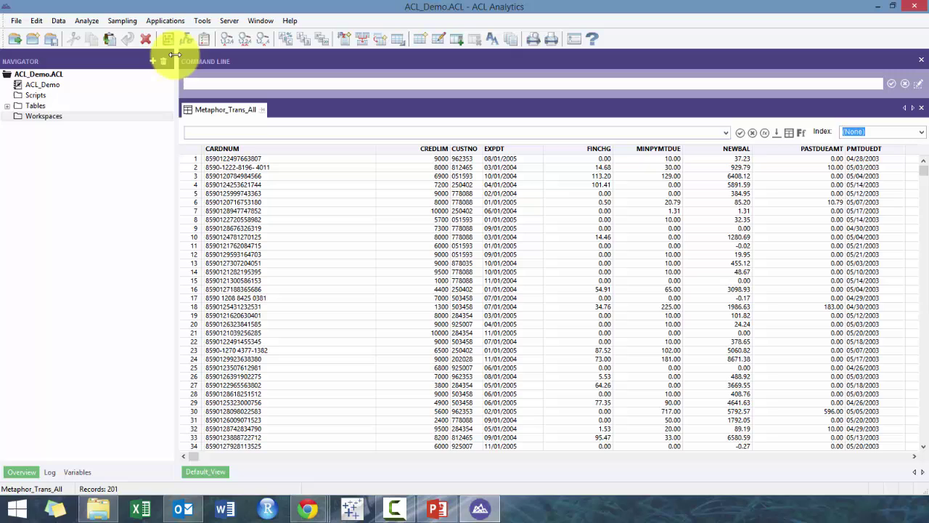
pyautogui.click(75, 472)
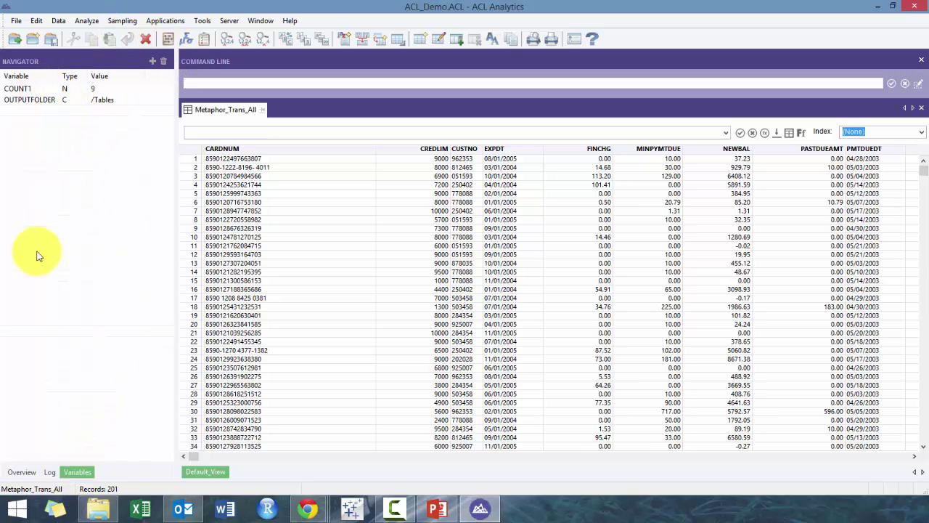
# Total the PREVBAL field to 282,760.91 and confirm the new TOTAL1 variable
pyautogui.click(29, 471)
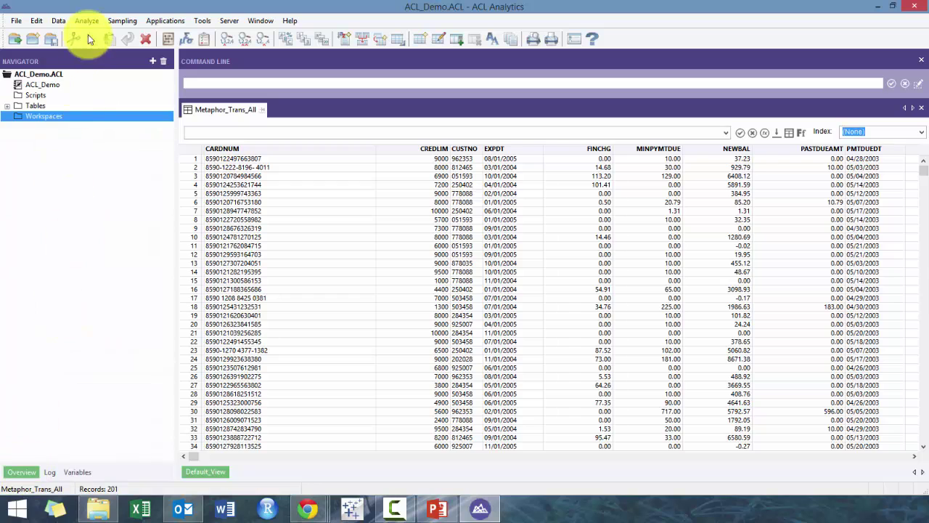
pyautogui.click(59, 20)
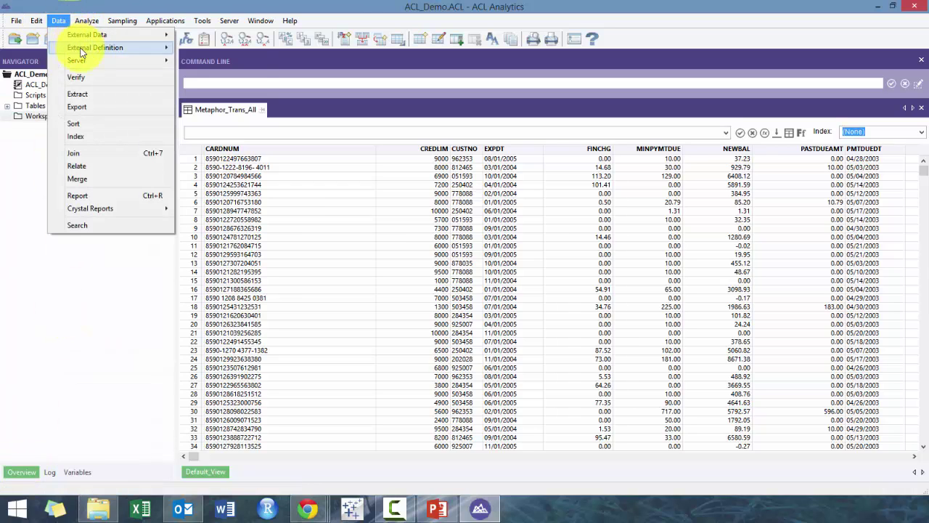
pyautogui.moveTo(86, 20)
pyautogui.click(107, 49)
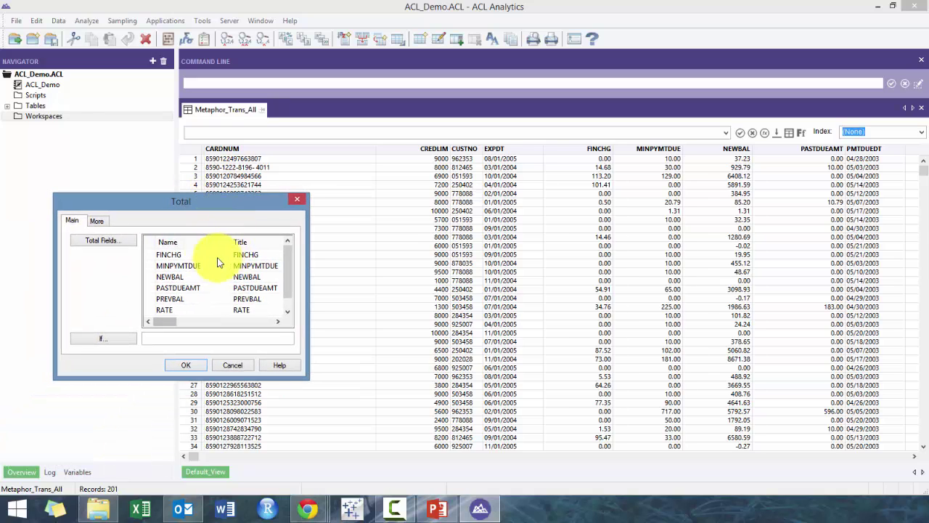
pyautogui.click(187, 299)
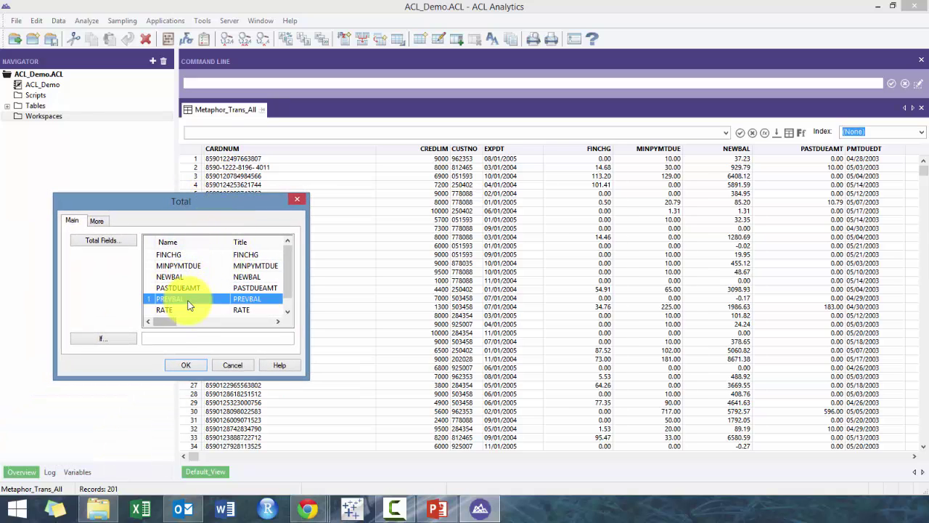
pyautogui.click(187, 363)
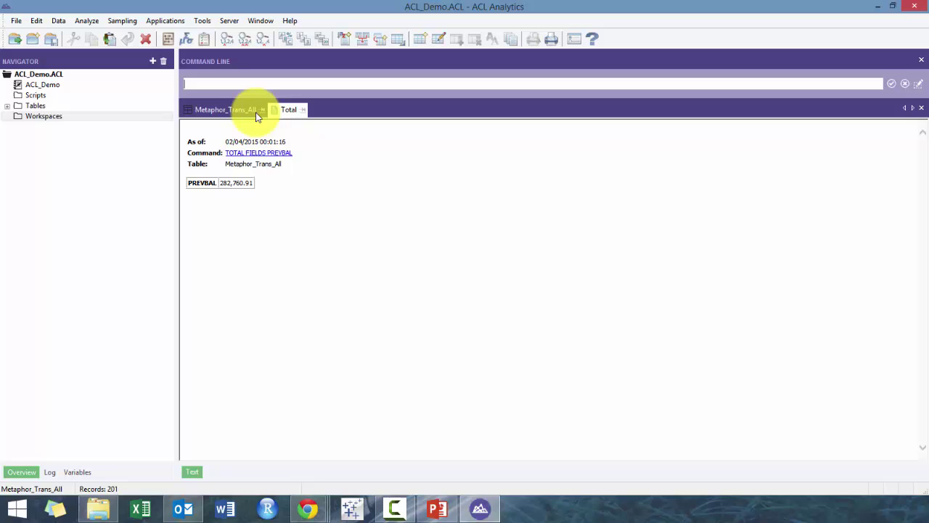
pyautogui.click(229, 111)
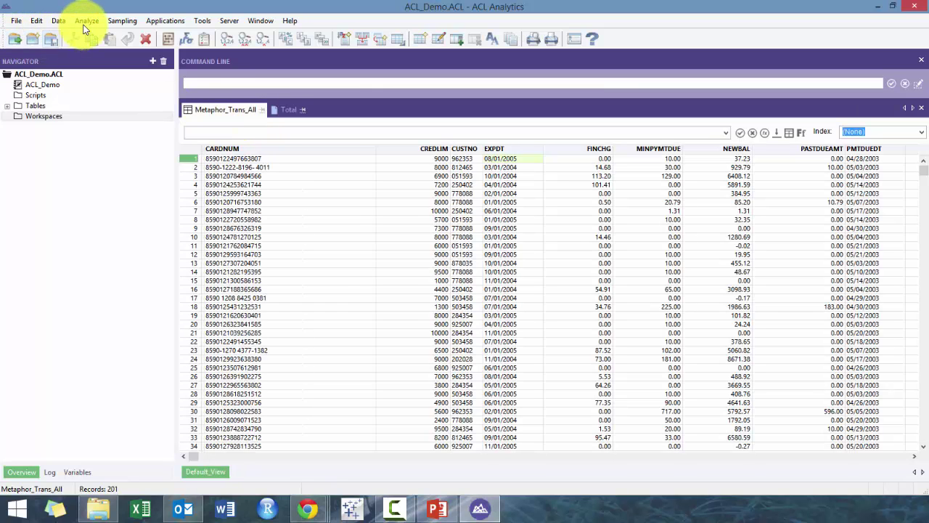
pyautogui.click(71, 471)
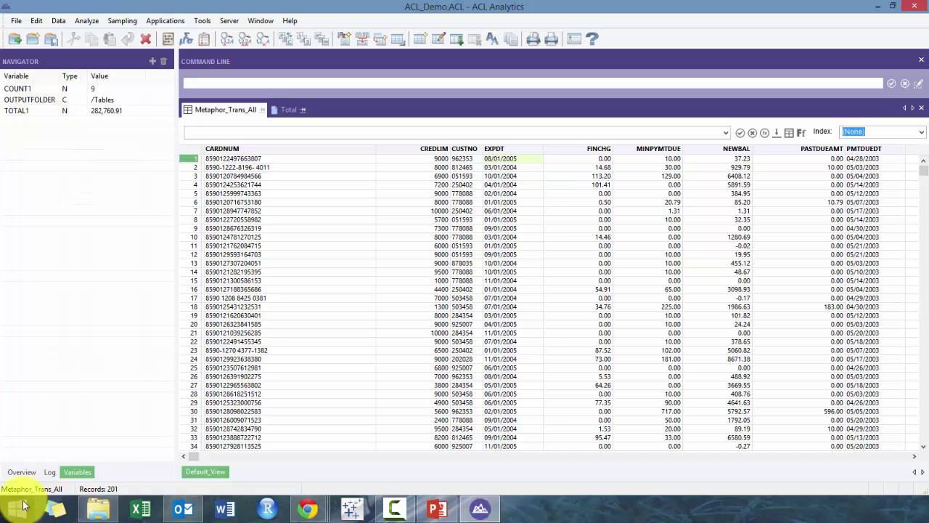
pyautogui.click(21, 472)
pyautogui.click(89, 20)
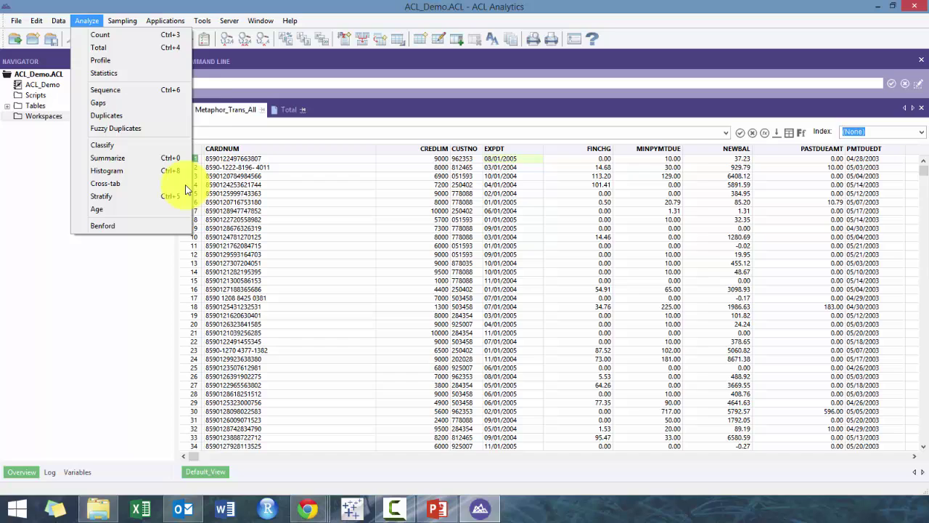
# Run Statistics on NEWBAL (201 values, total 286,315.79, average 1,424.46), then return to the table
pyautogui.click(137, 72)
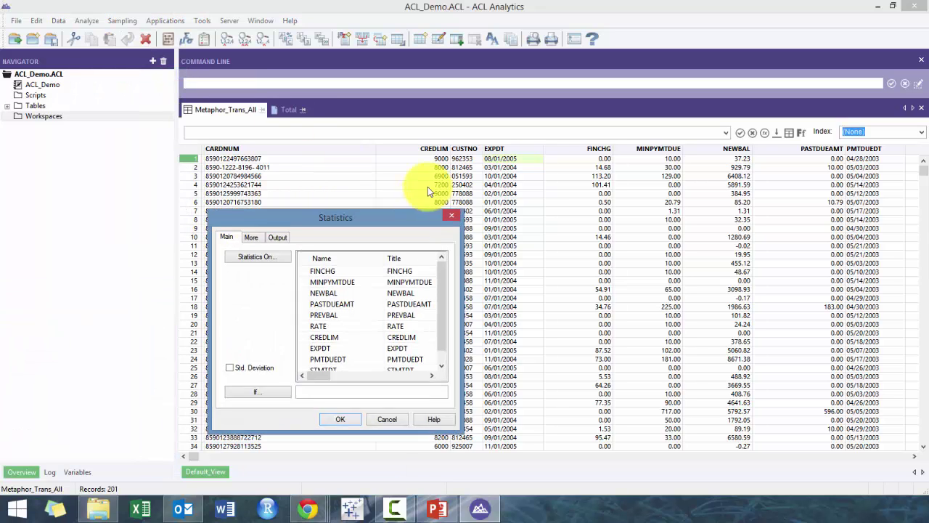
pyautogui.click(380, 285)
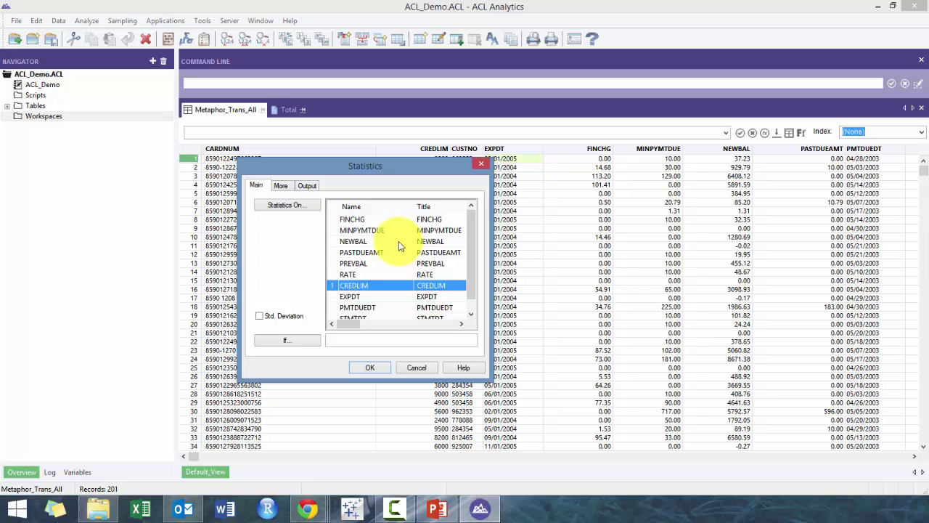
pyautogui.click(389, 220)
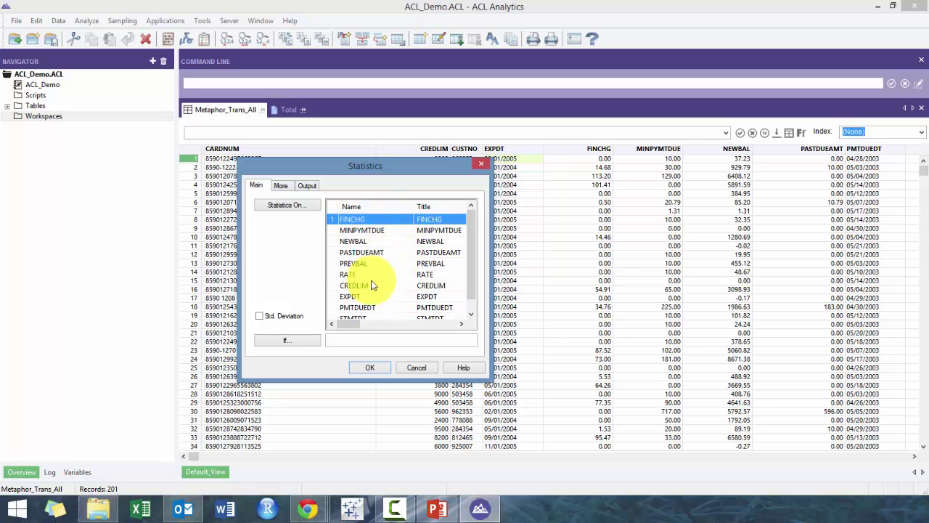
pyautogui.click(382, 241)
pyautogui.click(372, 368)
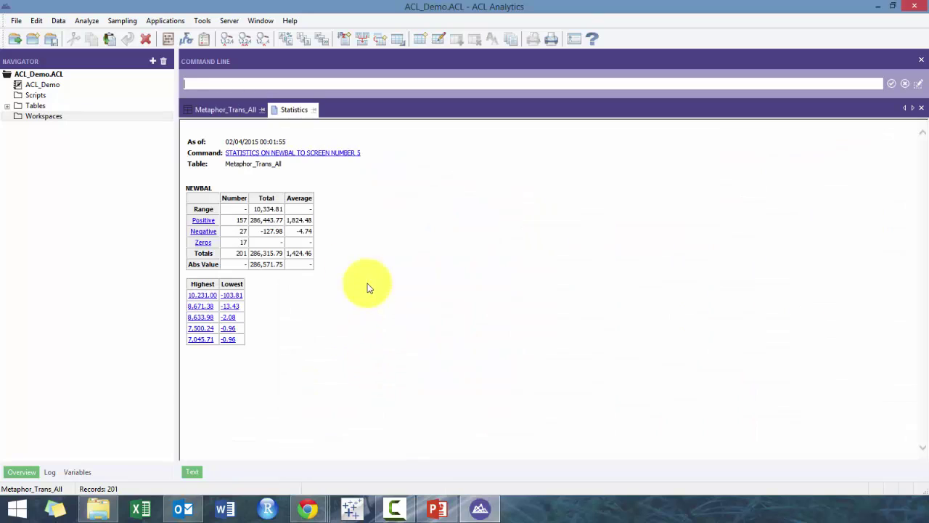
pyautogui.click(239, 109)
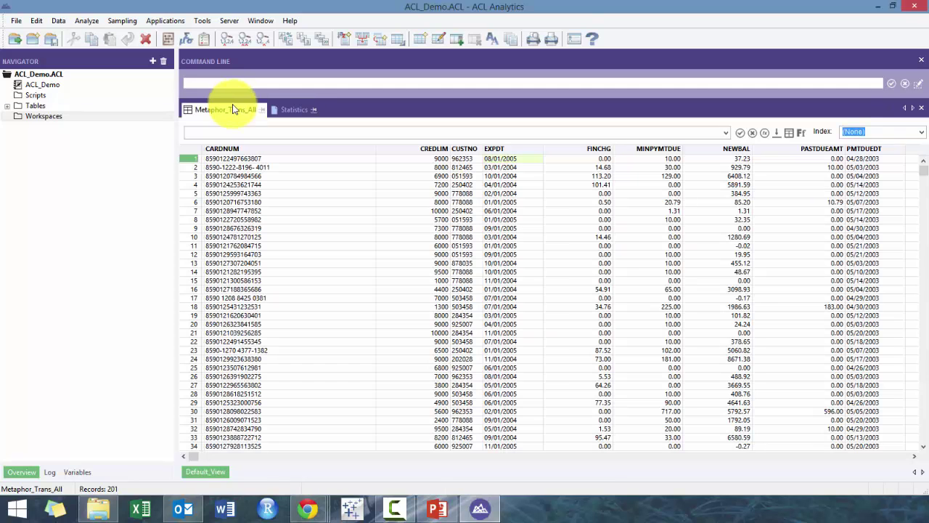
# Rerun NEWBAL statistics with Std. Deviation ticked, reviewing the More and Output tabs, then return to the table
pyautogui.click(110, 21)
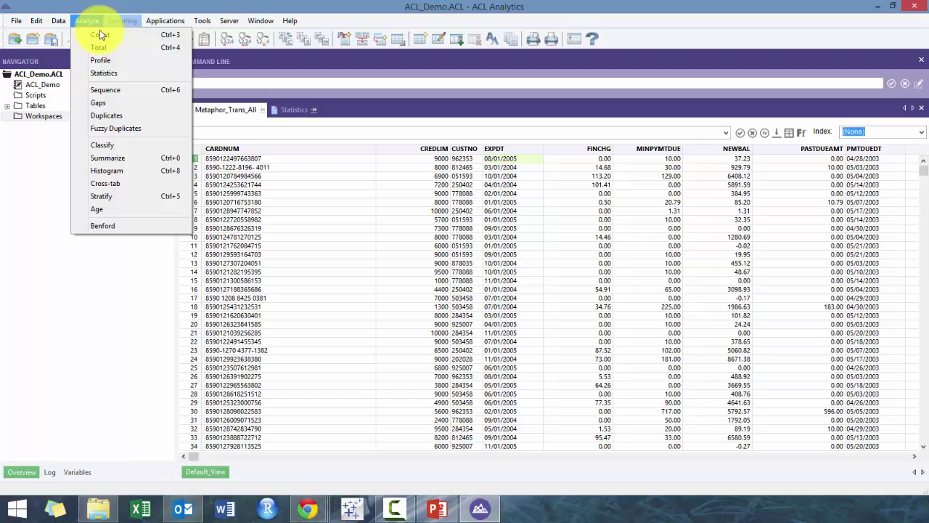
pyautogui.click(250, 253)
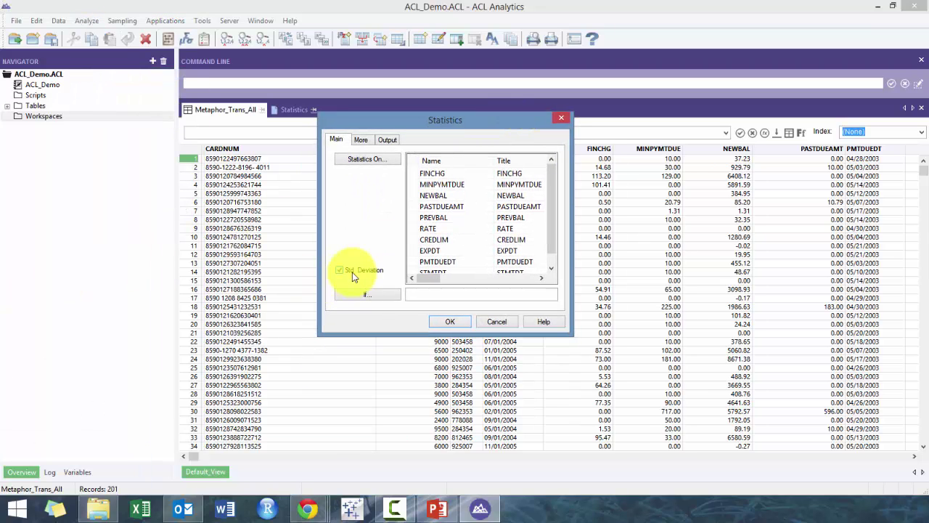
pyautogui.click(361, 139)
pyautogui.click(387, 140)
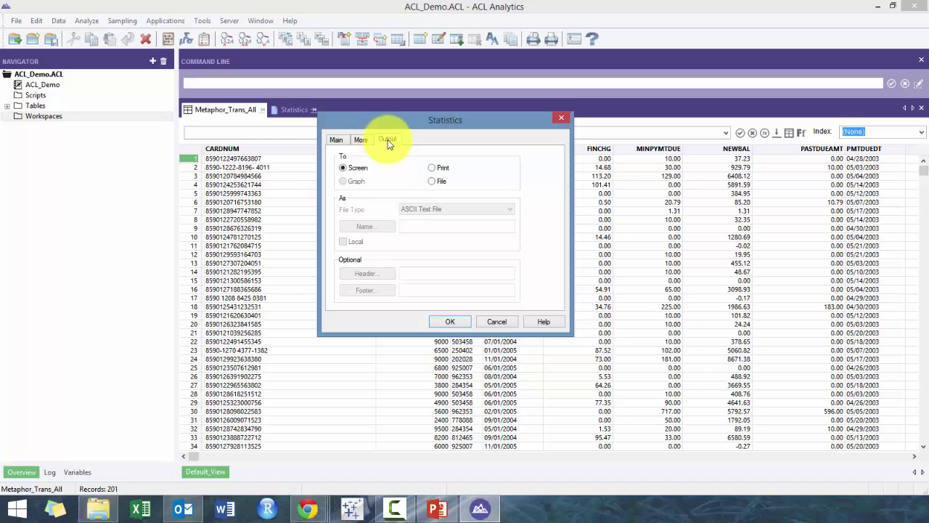
pyautogui.click(336, 139)
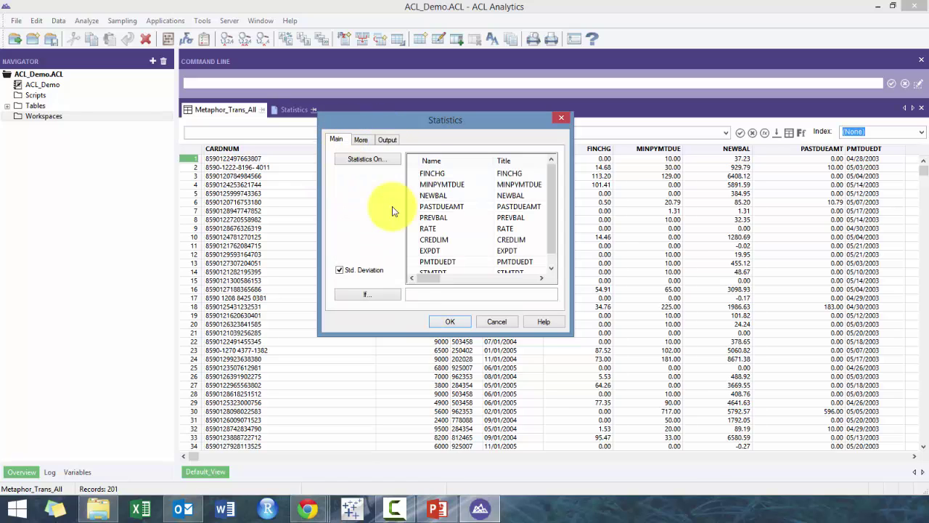
pyautogui.click(436, 322)
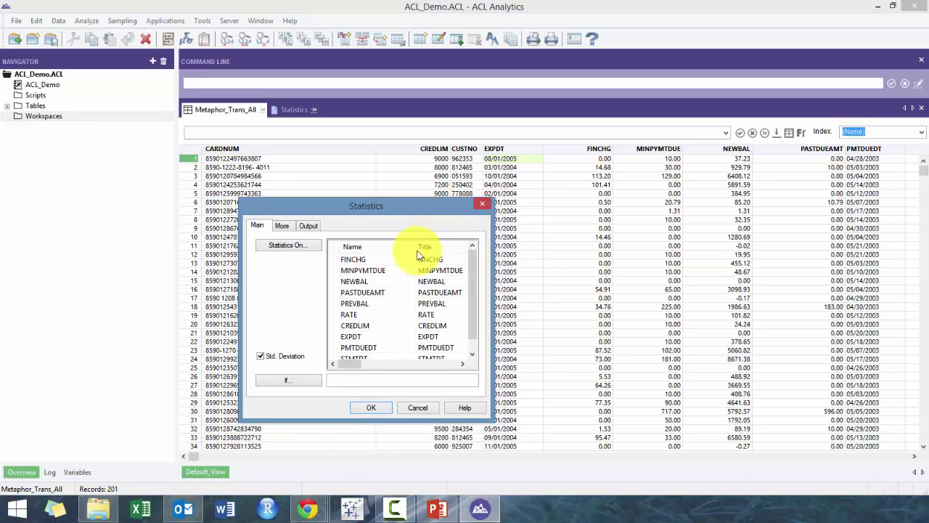
pyautogui.click(355, 282)
pyautogui.click(371, 408)
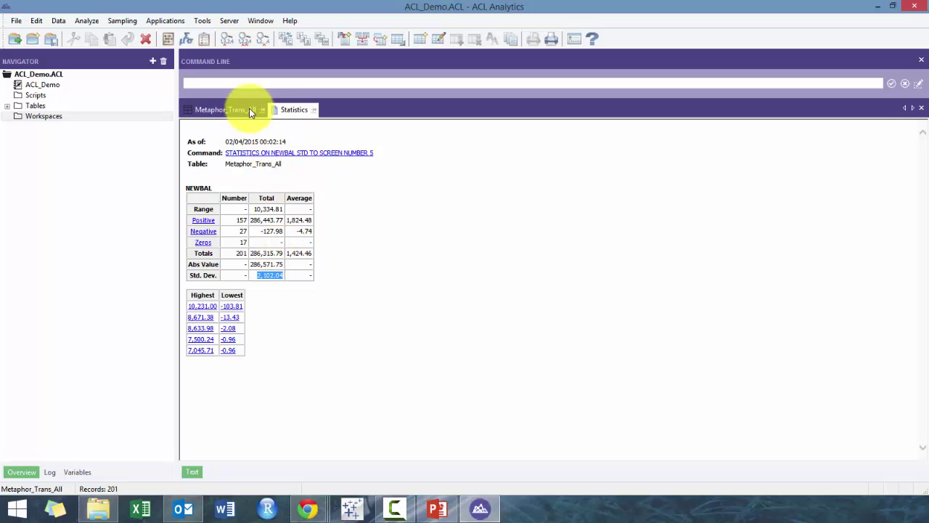
pyautogui.click(231, 110)
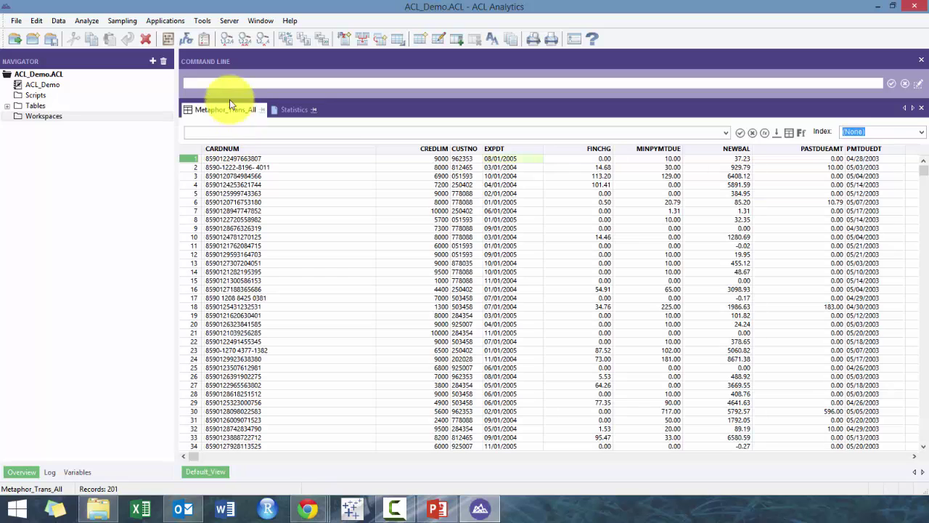
pyautogui.click(121, 21)
pyautogui.moveTo(80, 28)
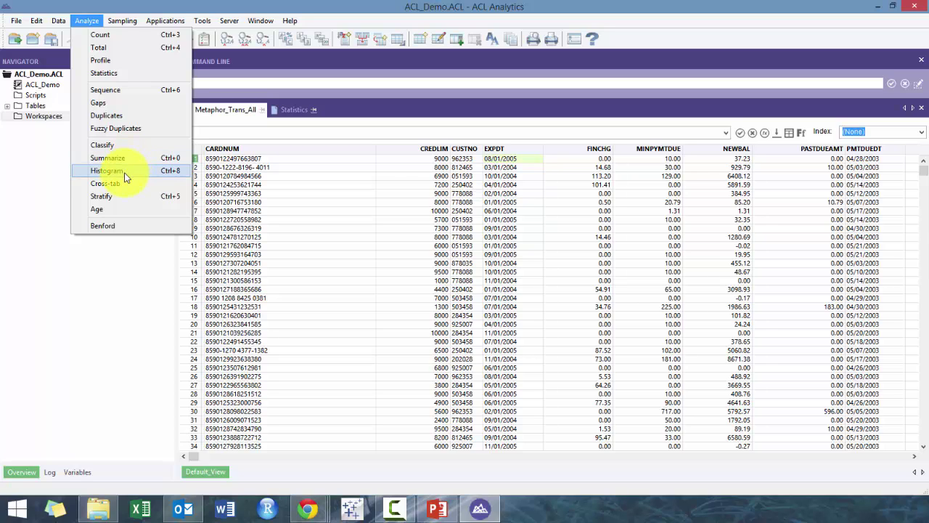
# Build a 10-interval NEWBAL histogram spanning -103.81 to 10,231.00, then return to the table
pyautogui.click(117, 171)
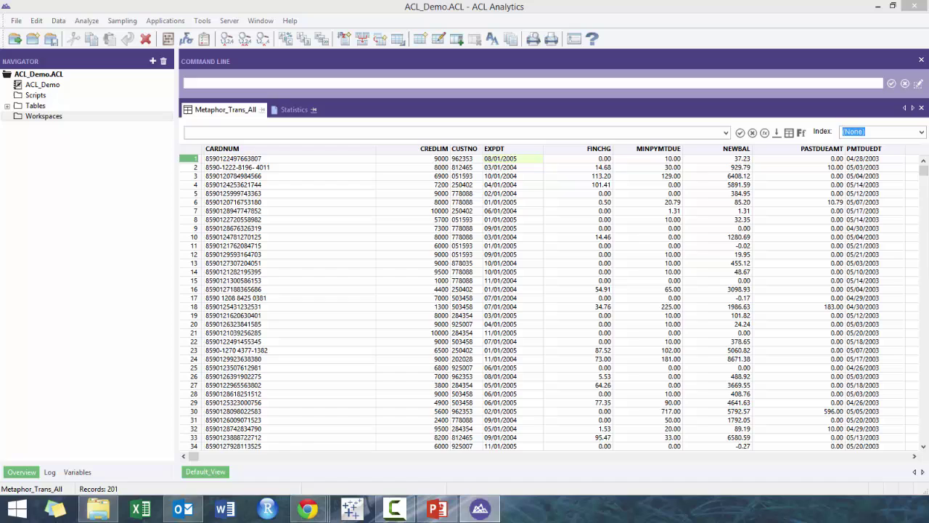
pyautogui.click(342, 171)
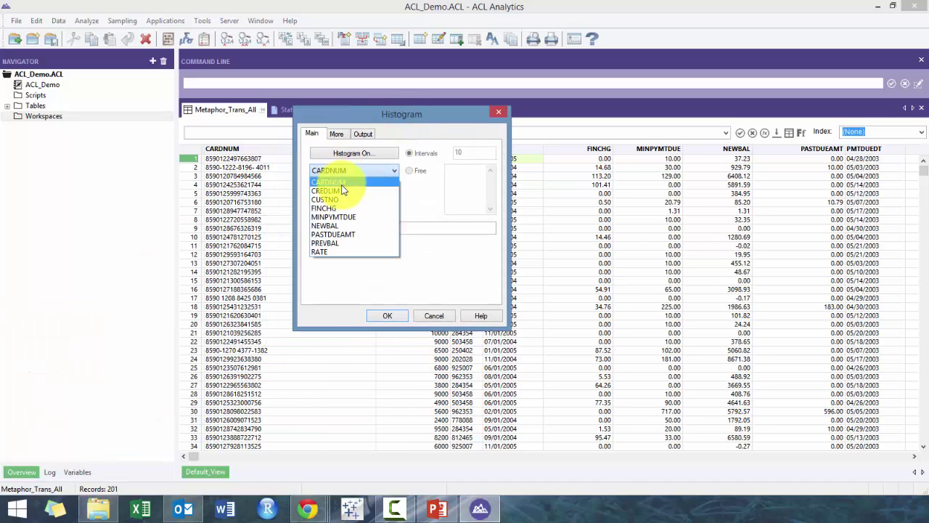
pyautogui.click(341, 225)
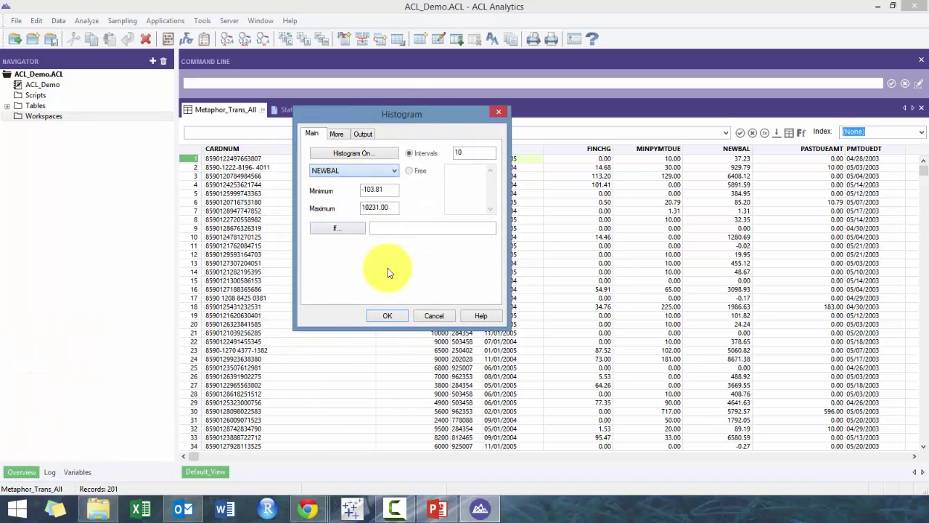
pyautogui.click(379, 314)
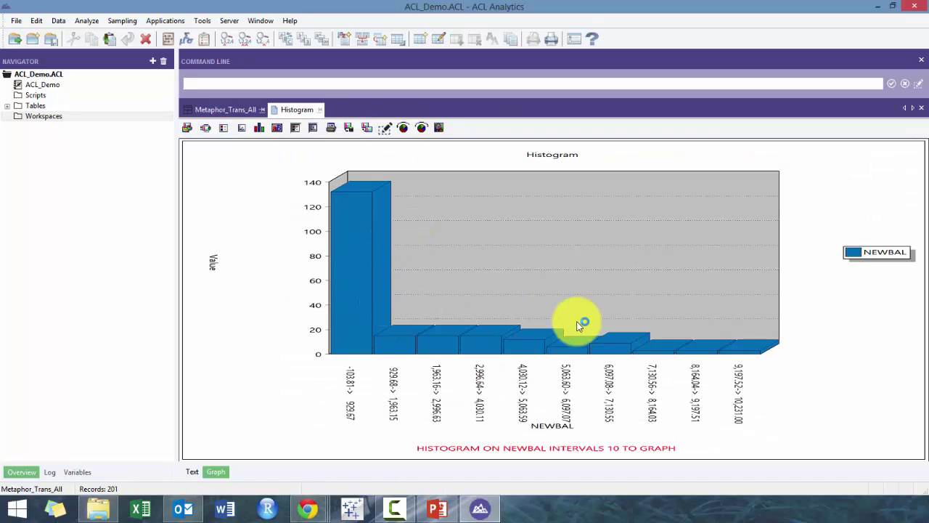
pyautogui.click(238, 109)
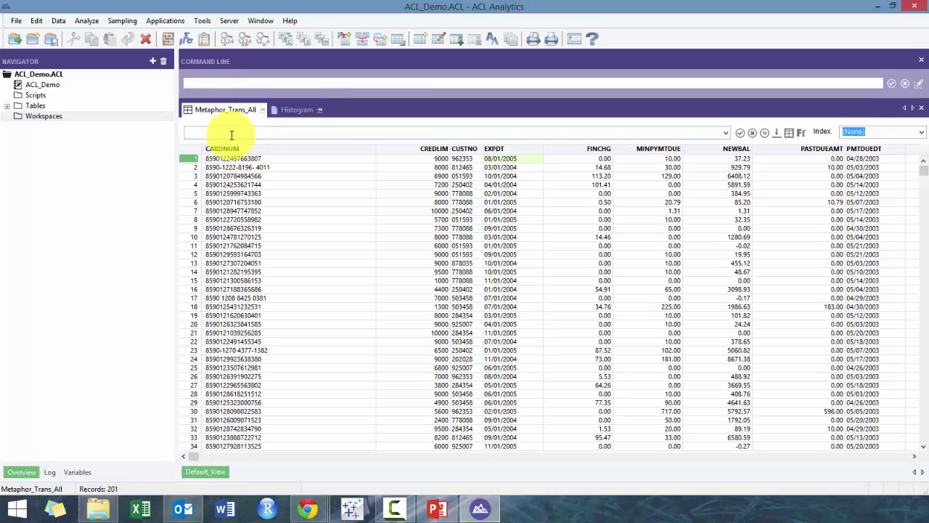
# Open the Analyze menu to view Classify, Summarize, Stratify and the other analysis commands
pyautogui.click(100, 22)
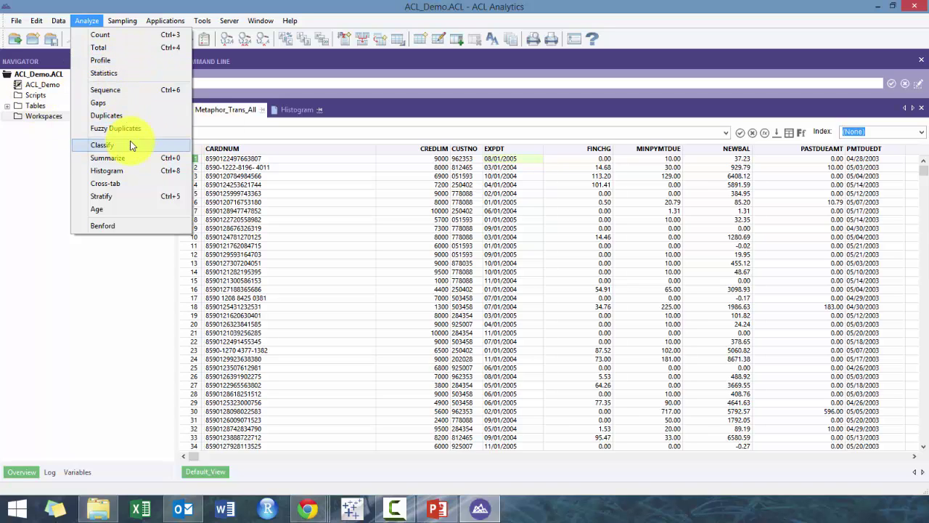
# Browse the Data and Analyze menus, then show Sampling's Sample, Calculate Sample Size and Evaluate Error
pyautogui.moveTo(58, 20)
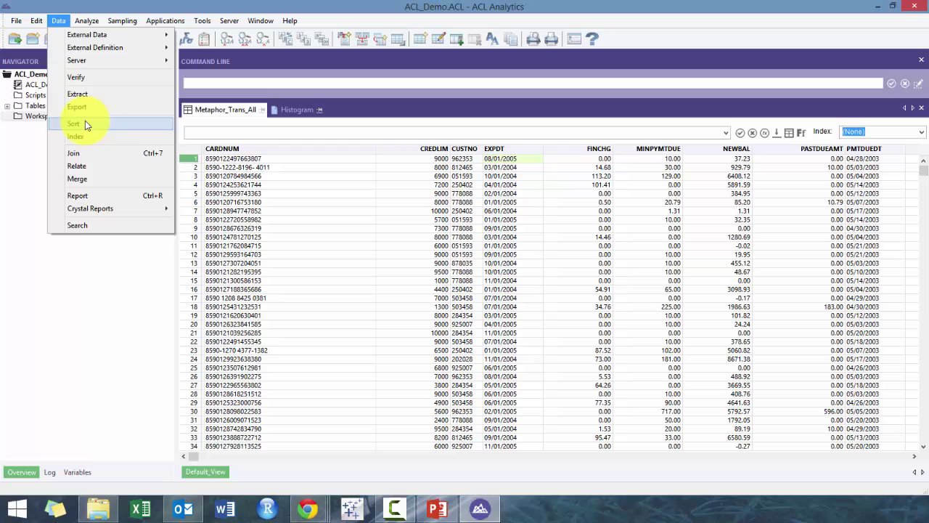
pyautogui.moveTo(91, 22)
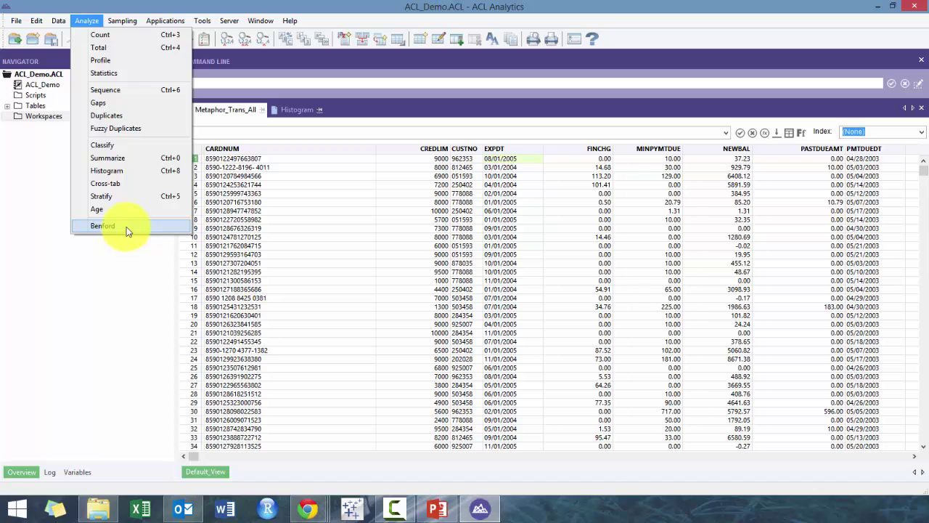
pyautogui.moveTo(121, 20)
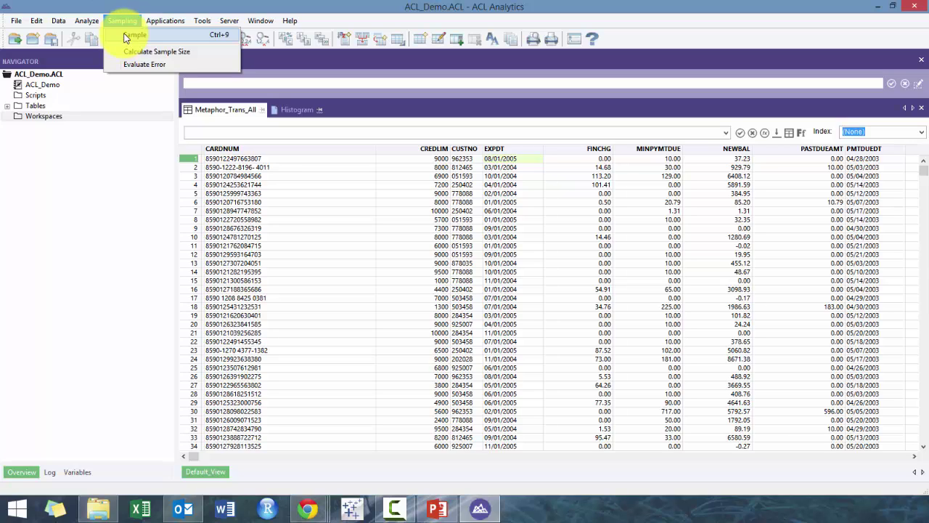
# Dismiss the Sampling menu and bring up the Tools menu commands
pyautogui.press('Escape')
pyautogui.click(192, 21)
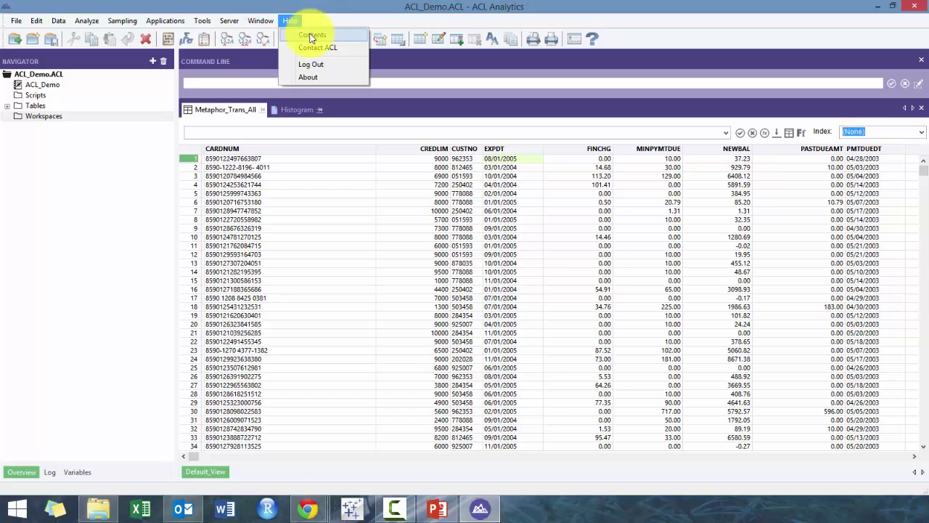
# Open the Help contents on its Index tab and view the ABS function topic
pyautogui.click(291, 21)
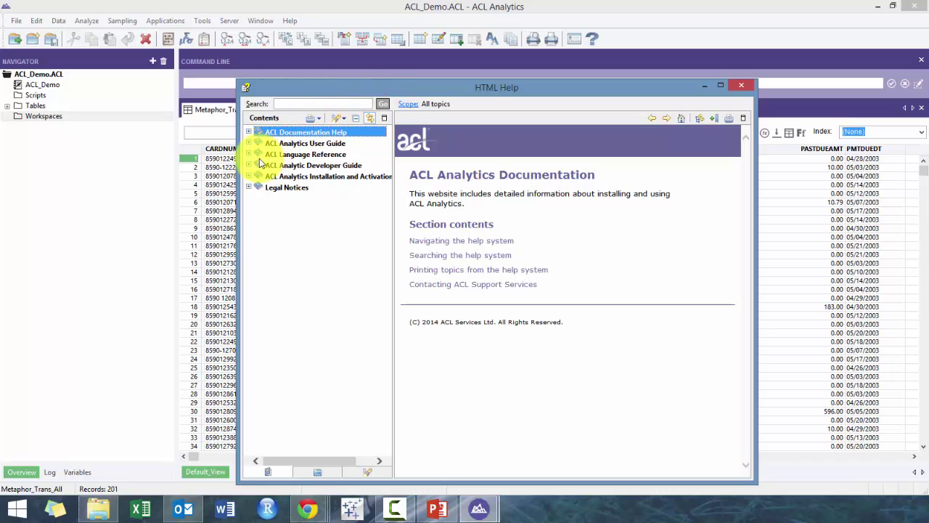
pyautogui.click(322, 472)
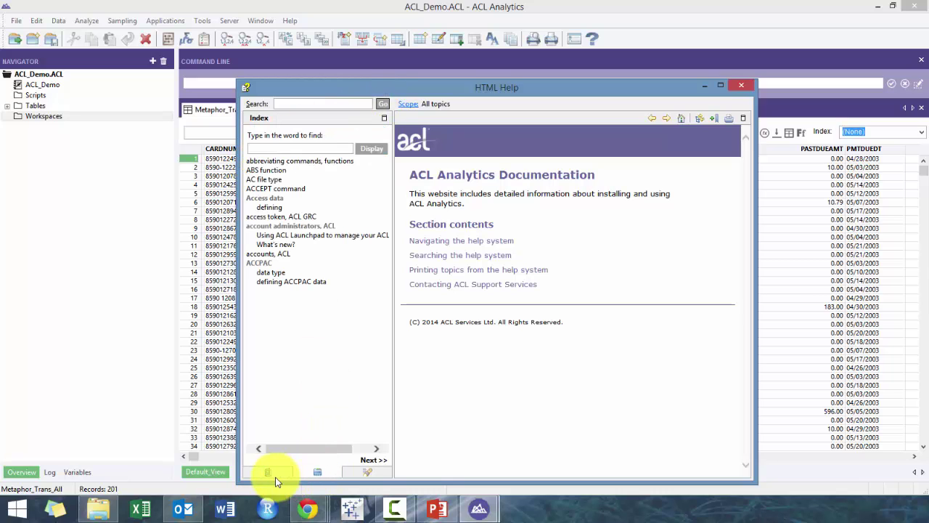
pyautogui.click(275, 171)
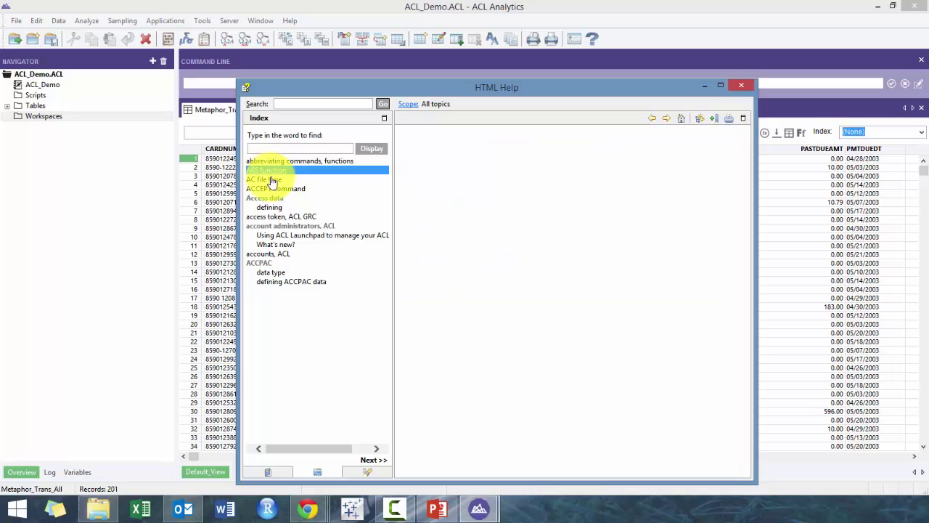
# Search the help index for 'sub' and read the SUBSTR( ) function topic
pyautogui.click(290, 144)
pyautogui.write('sub')
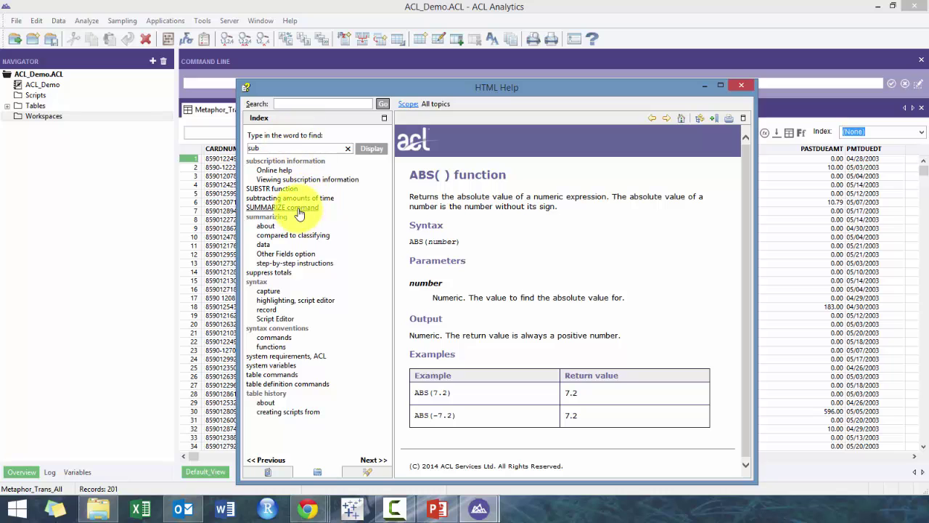
pyautogui.doubleClick(295, 190)
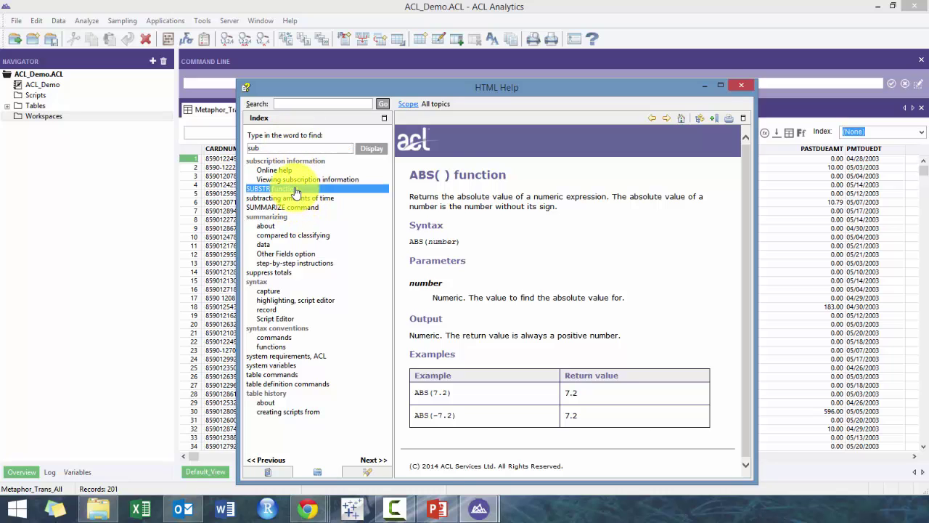
pyautogui.moveTo(485, 244); pyautogui.dragTo(560, 373)
pyautogui.scroll(-3, 562, 370)
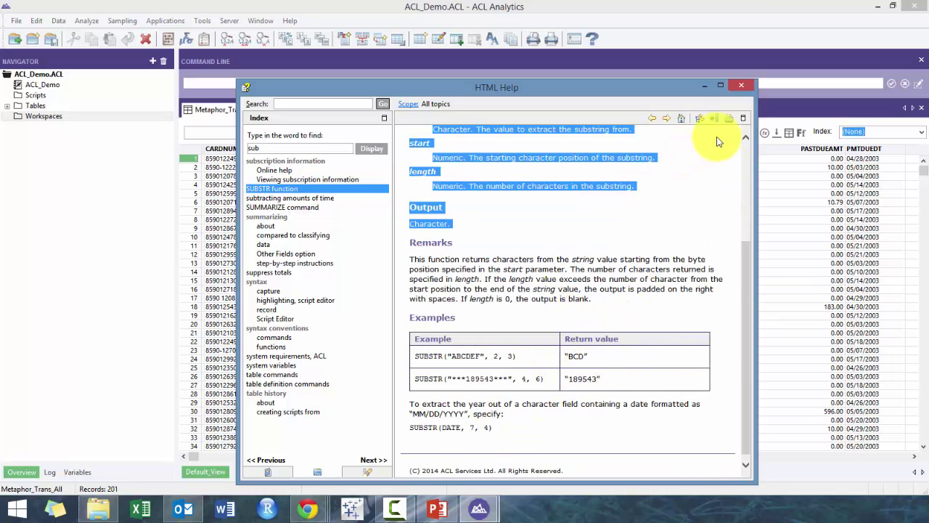
pyautogui.scroll(3, 627, 309)
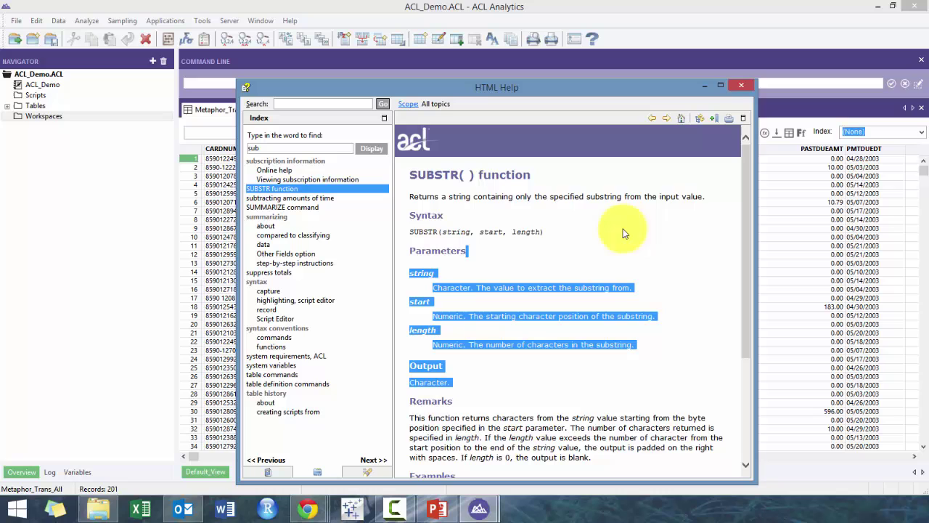
# Close the HTML Help window, then check and dismiss the Window menu
pyautogui.click(747, 91)
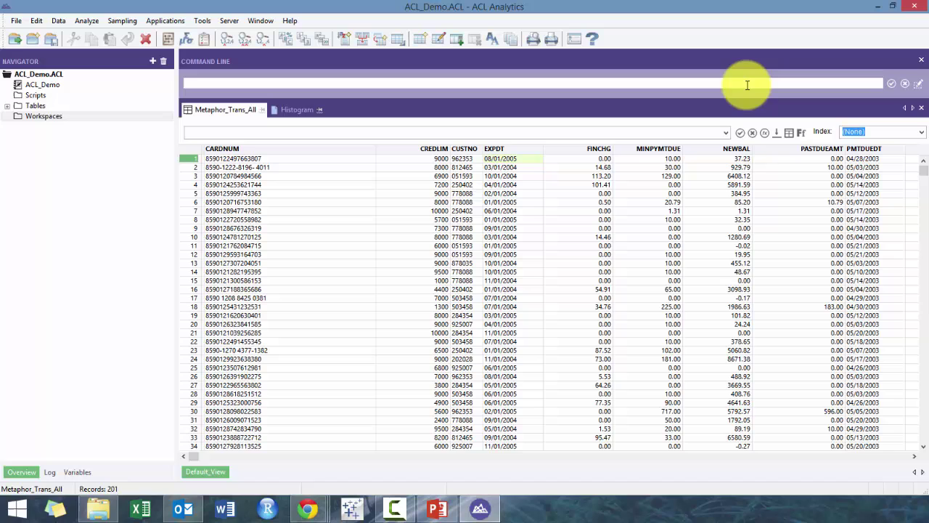
pyautogui.click(262, 20)
pyautogui.click(67, 61)
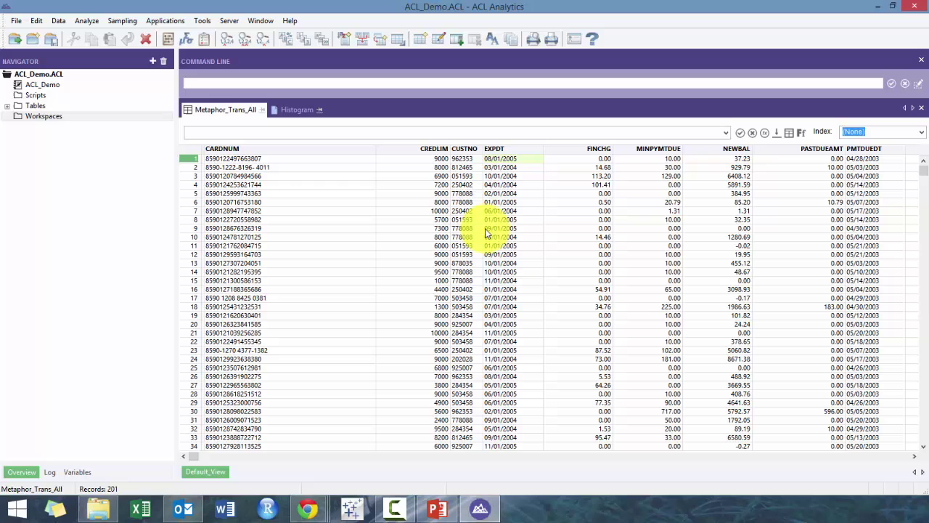
# Switch to PowerPoint's ACL Lessons deck, slide 2 with the Introductory ACL Lessons list
pyautogui.click(440, 508)
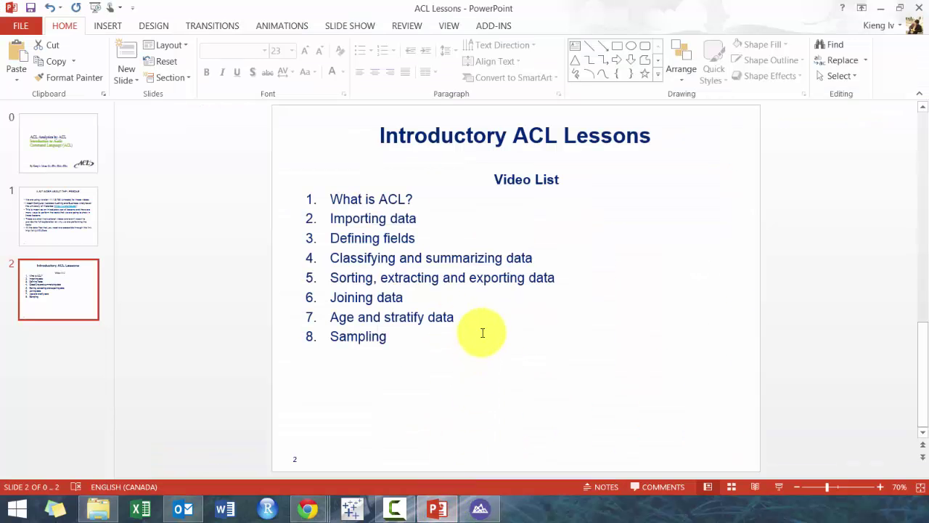